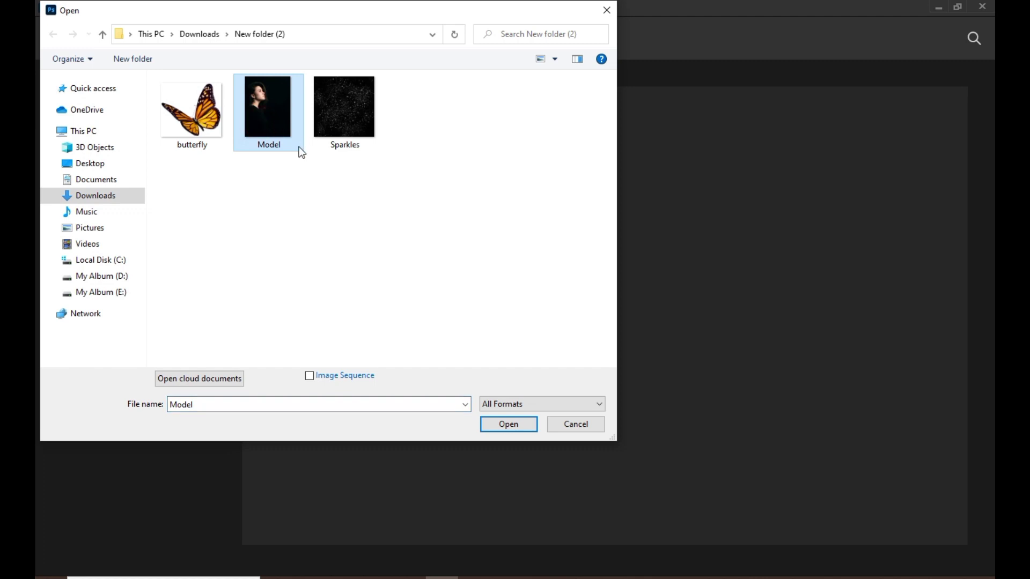
Step: Open the Model image and add an Exposure adjustment layer clipped to the background
left_click(508, 423)
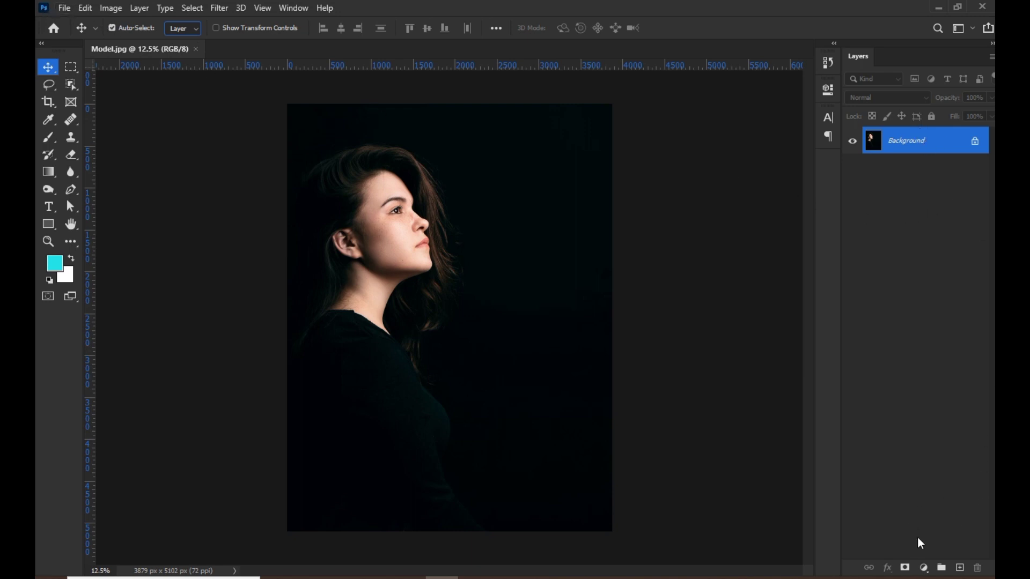
left_click(925, 567)
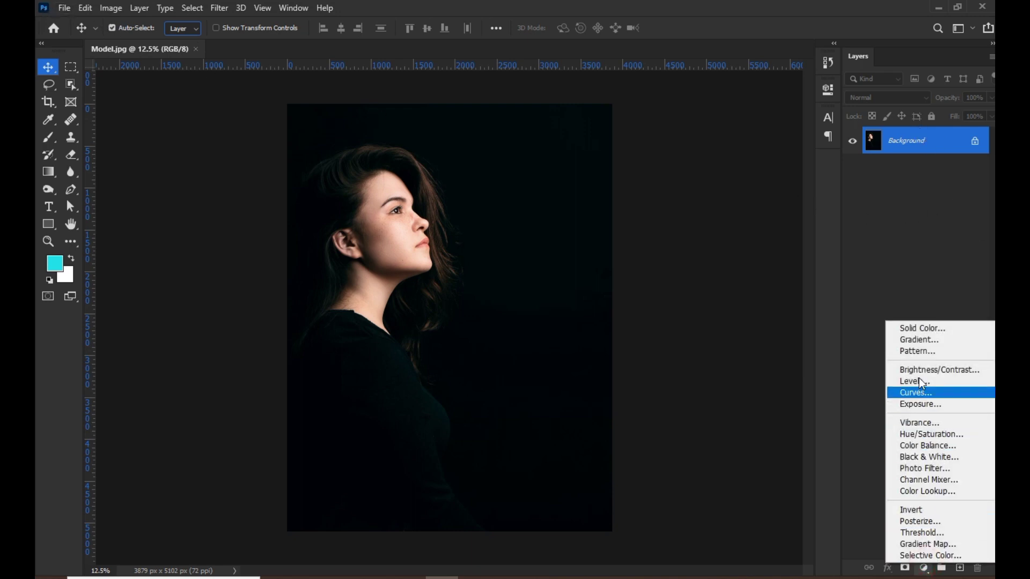
left_click(919, 403)
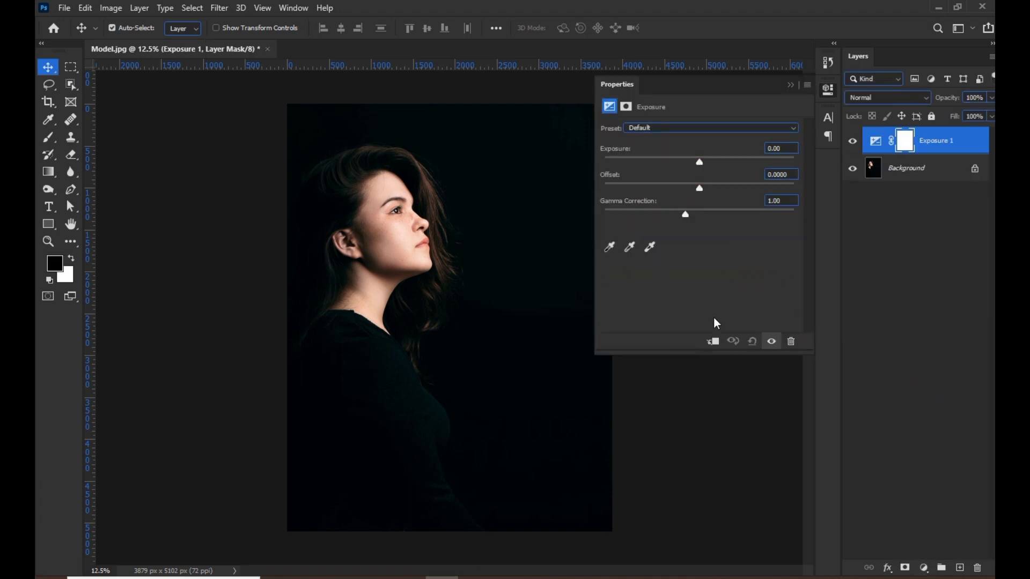
left_click(712, 341)
Step: Darken the photo by setting the adjustment's exposure to -2.14 and gamma correction to 1.29
left_click_drag(687, 214, 681, 214)
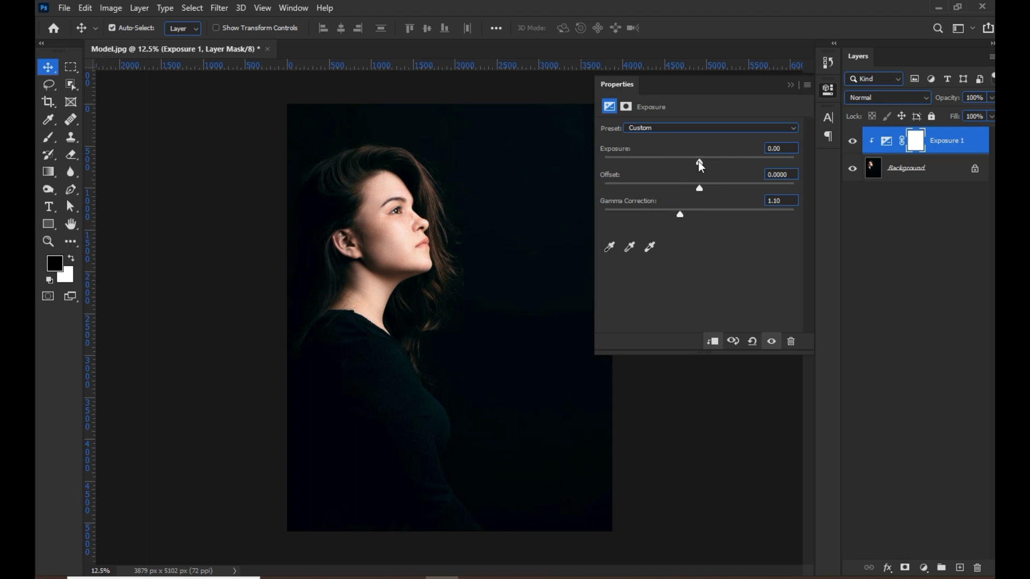
left_click_drag(699, 162, 669, 162)
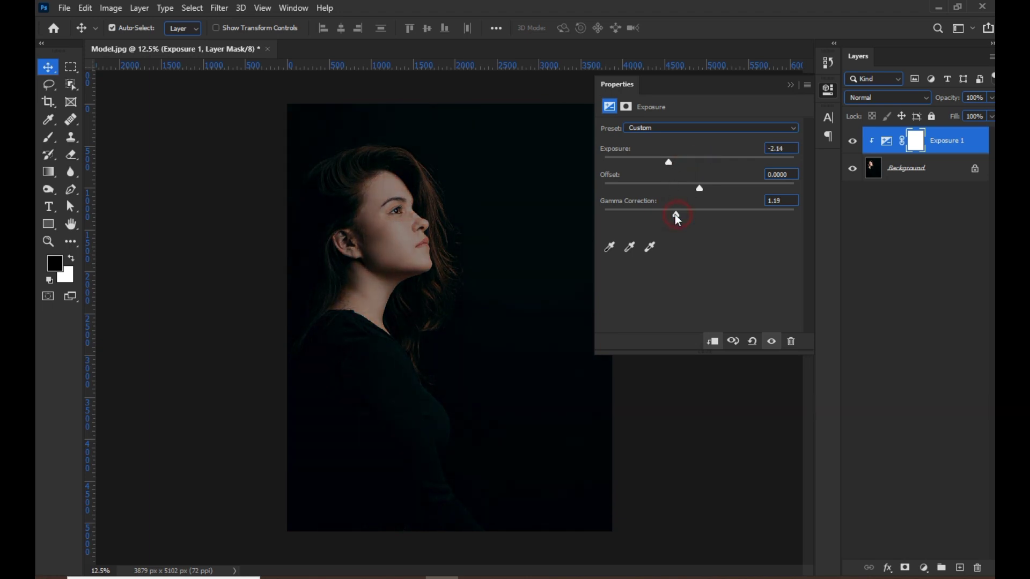
left_click_drag(675, 214, 672, 213)
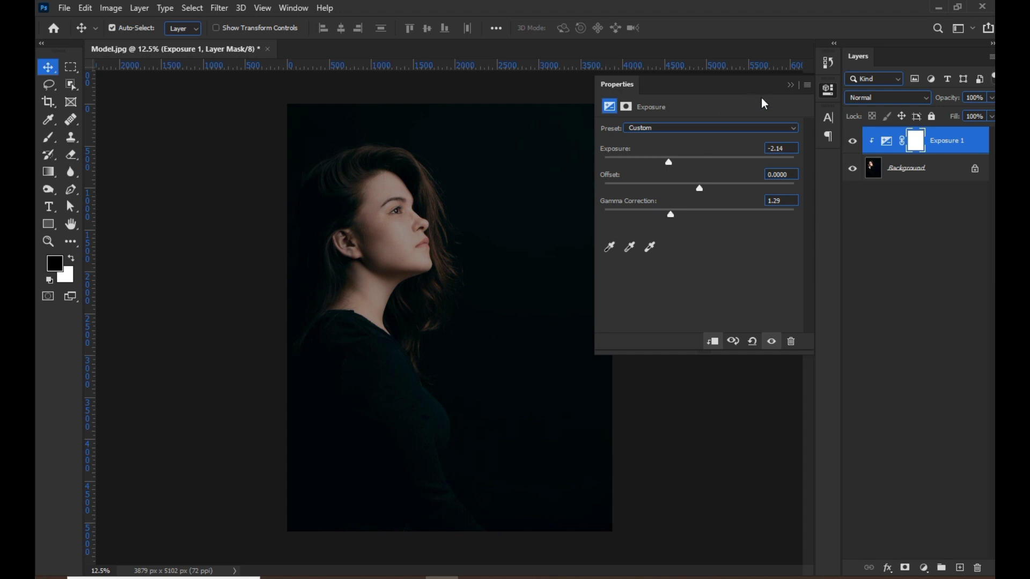
left_click(788, 86)
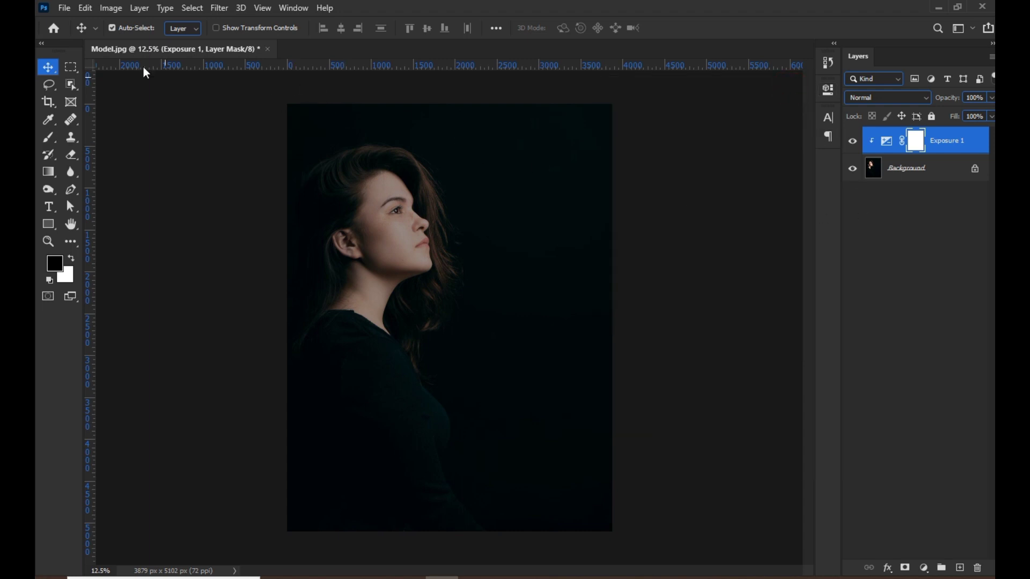
Step: Place the butterfly image as an embedded object, enlarged and positioned in the dark area in front of and above the woman's face
left_click(62, 10)
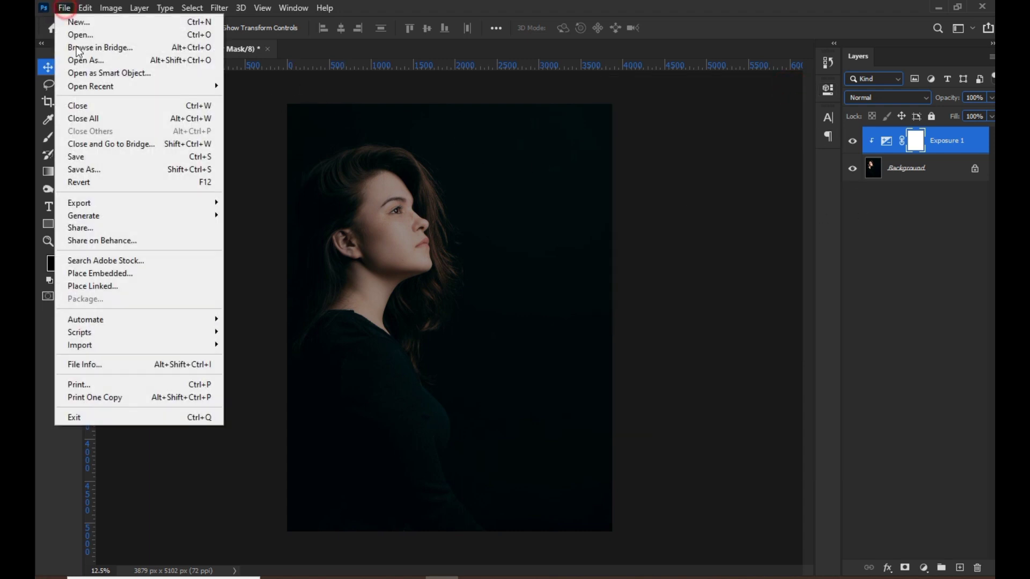
left_click(107, 274)
left_click(197, 118)
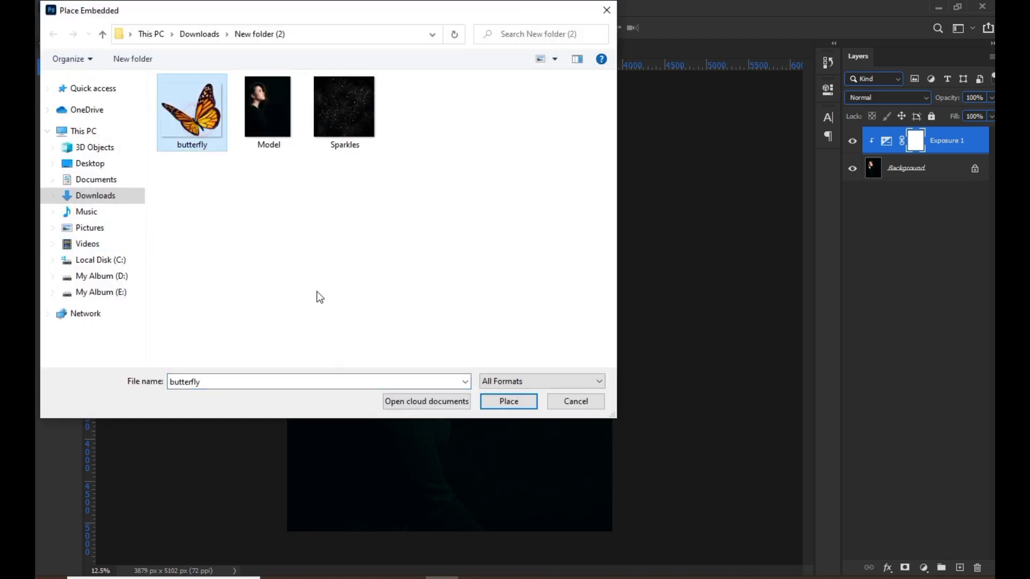
left_click(497, 405)
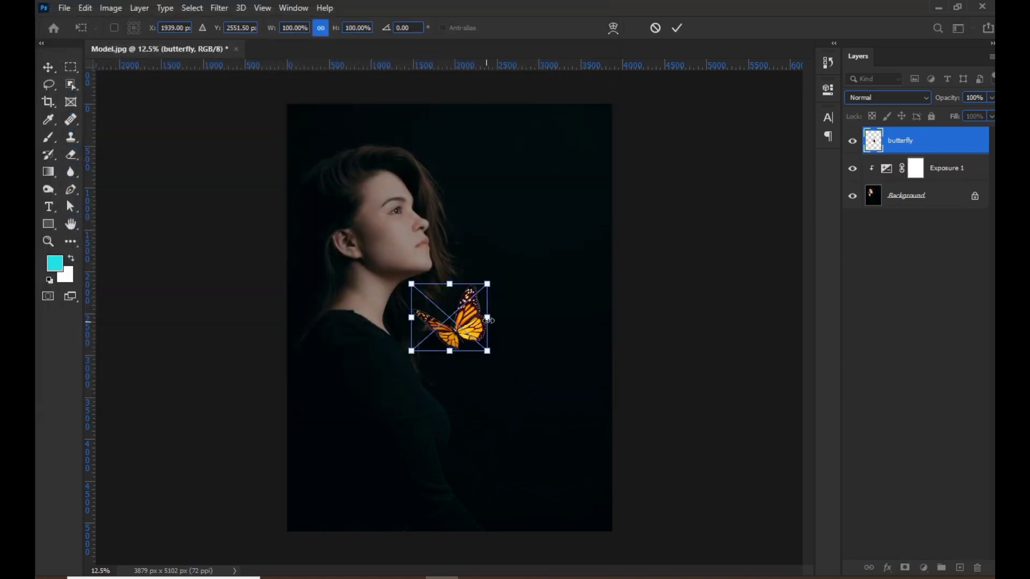
left_click_drag(489, 320, 576, 185)
key("Return")
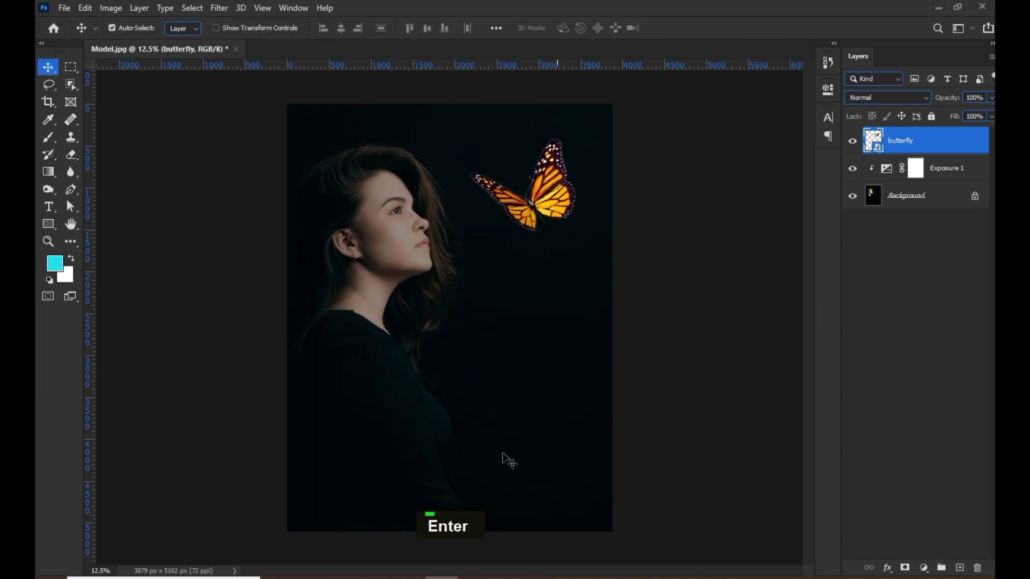
Step: Apply a Gaussian Blur with a 7.4 pixel radius to the butterfly layer
left_click(220, 8)
mouse_move(375, 160)
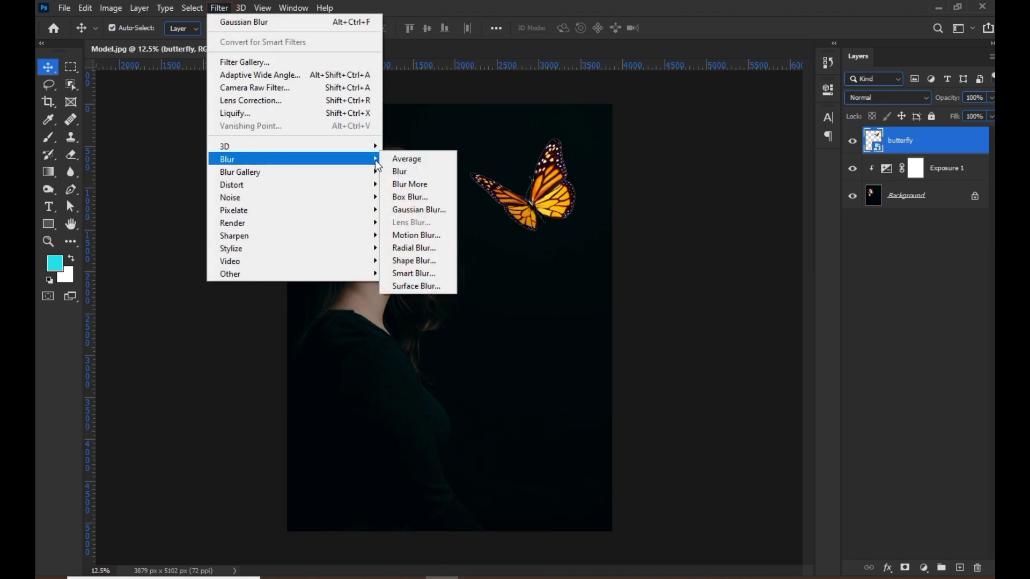
left_click(417, 209)
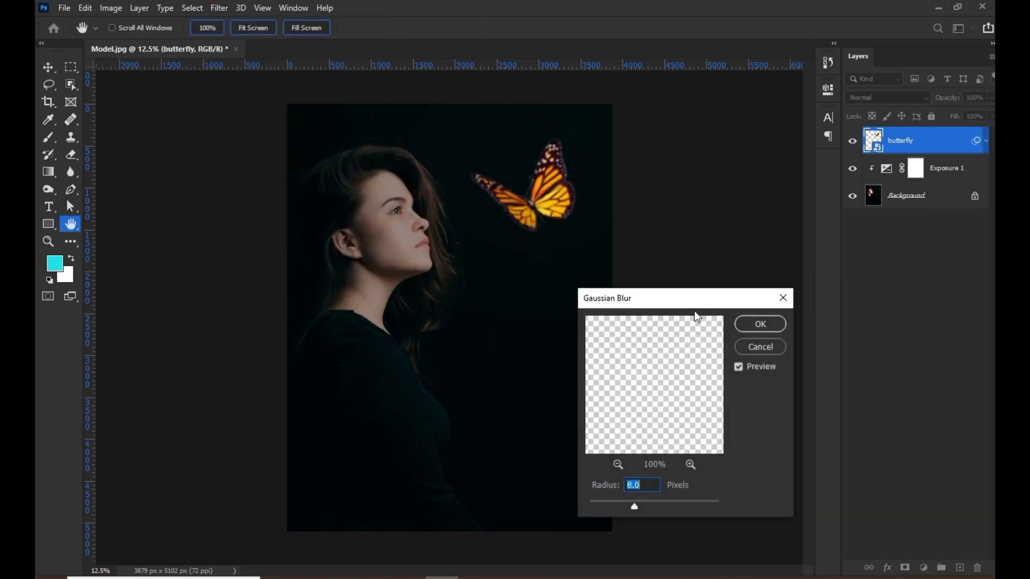
left_click_drag(695, 299, 697, 253)
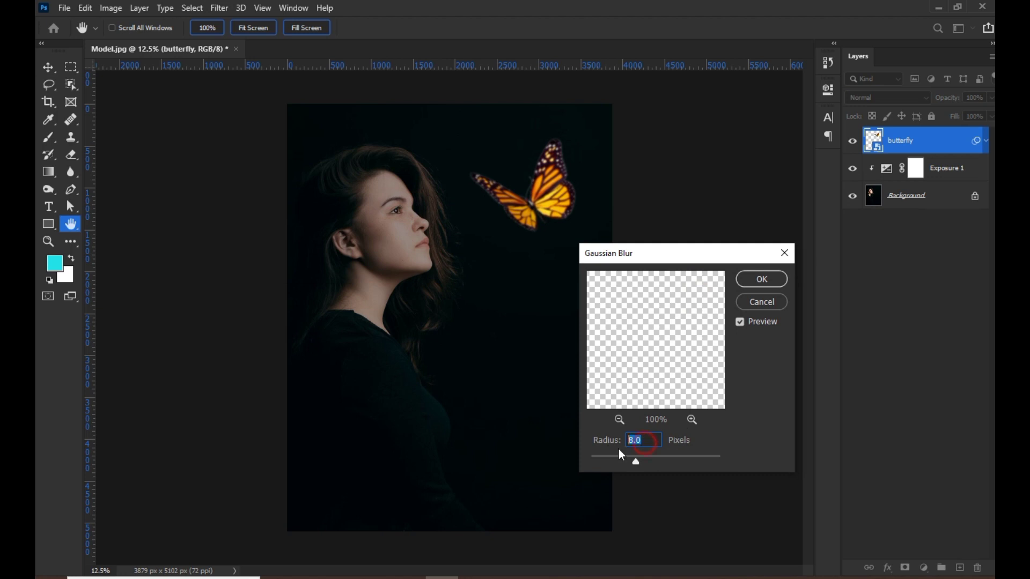
left_click_drag(636, 463, 632, 462)
left_click(744, 278)
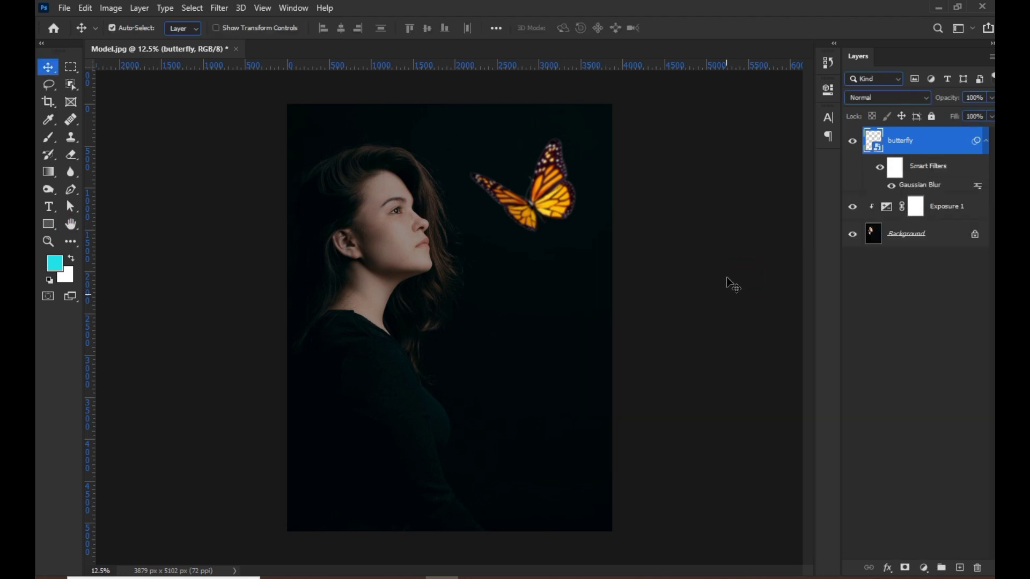
Step: Duplicate the butterfly layer and set the copy's blending mode to Screen
left_click_drag(953, 148, 959, 572)
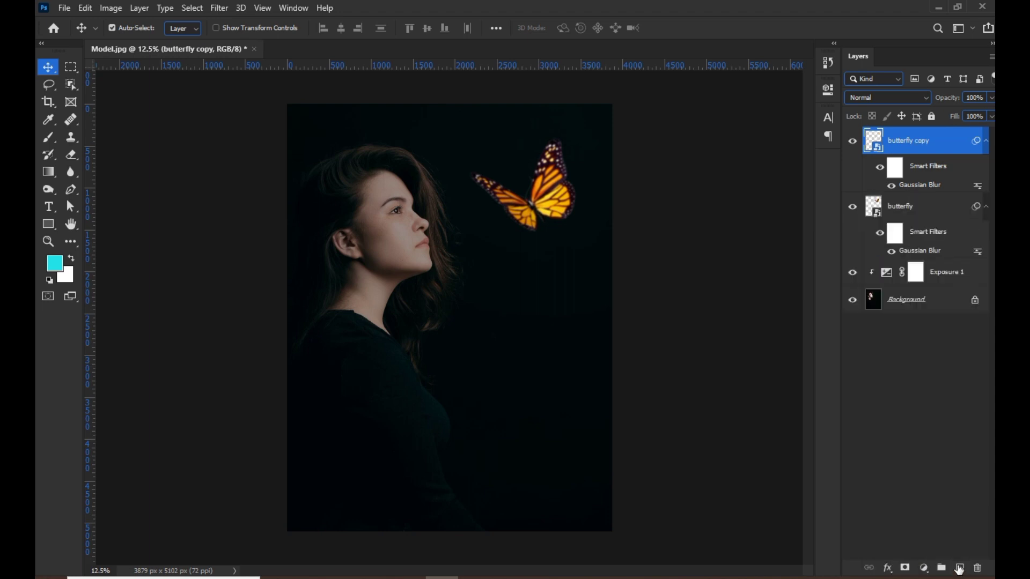
left_click(869, 99)
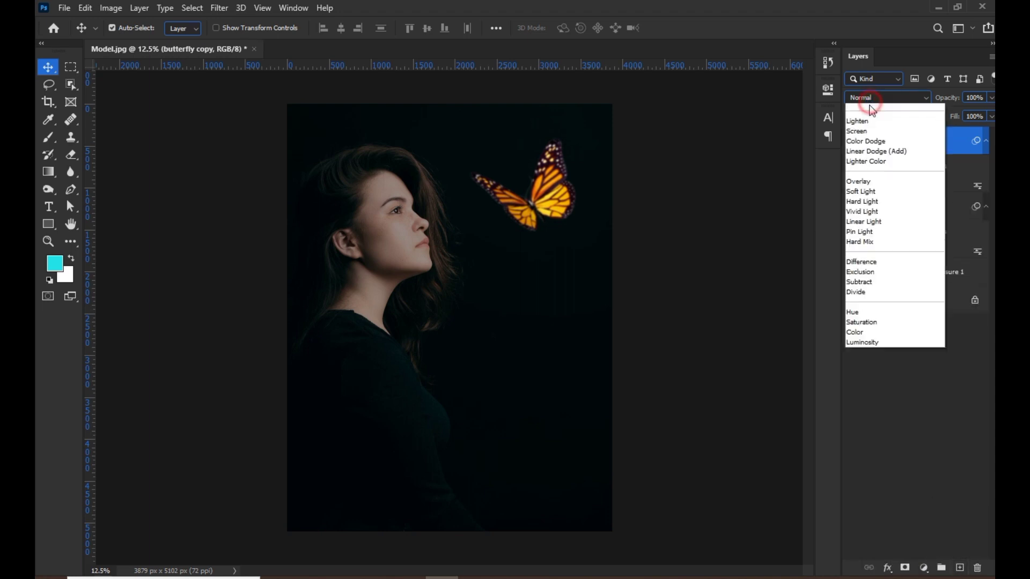
left_click(882, 204)
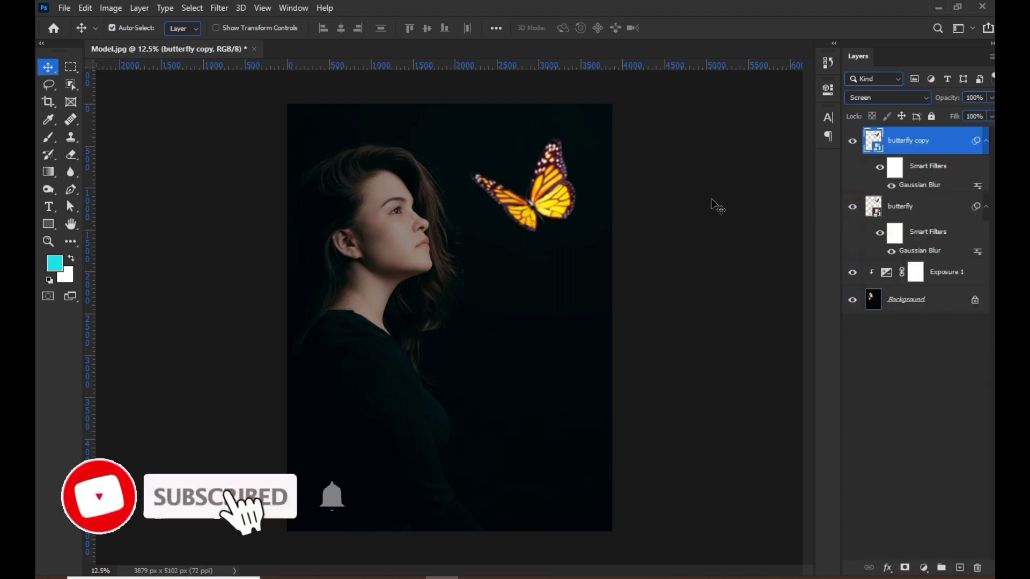
Step: Add a second Gaussian Blur with a radius of about 130 pixels to the butterfly copy
left_click(218, 7)
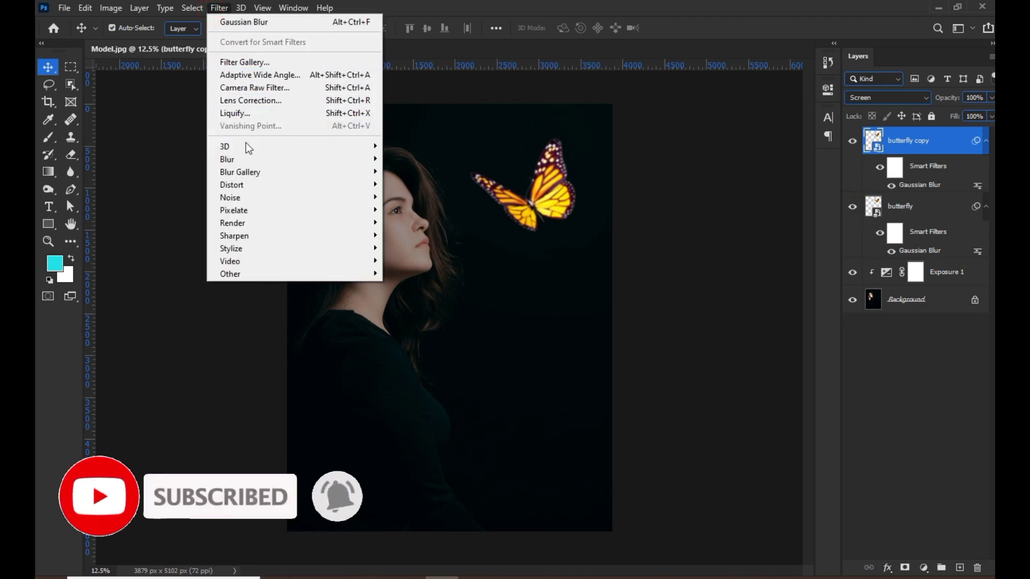
mouse_move(251, 160)
left_click(414, 210)
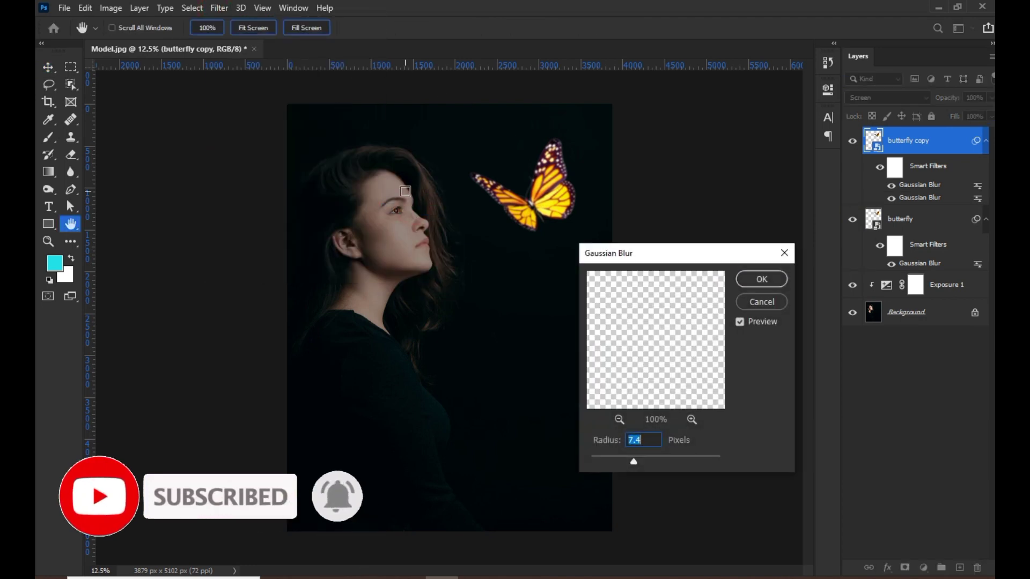
left_click_drag(636, 459, 681, 462)
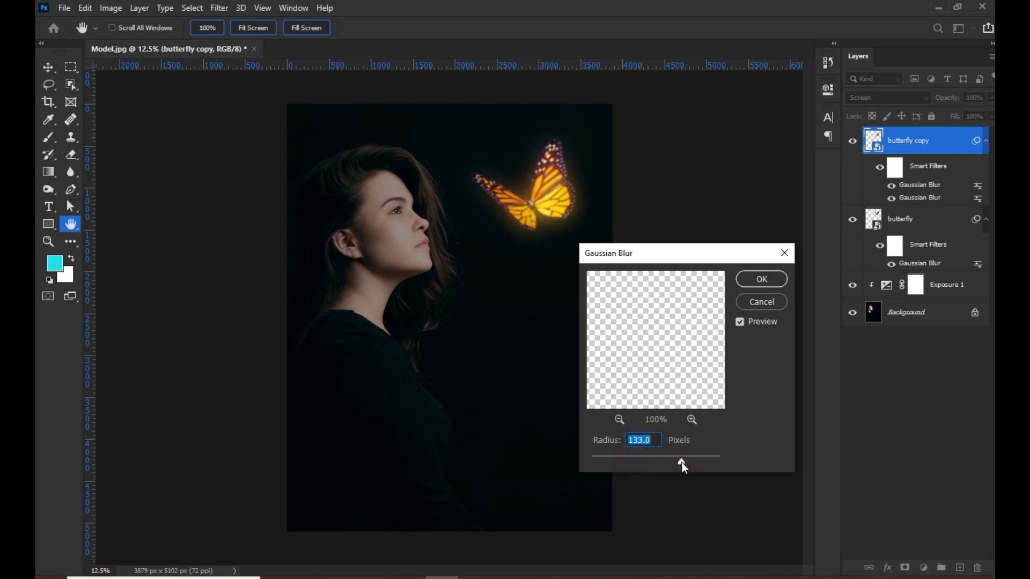
left_click(761, 278)
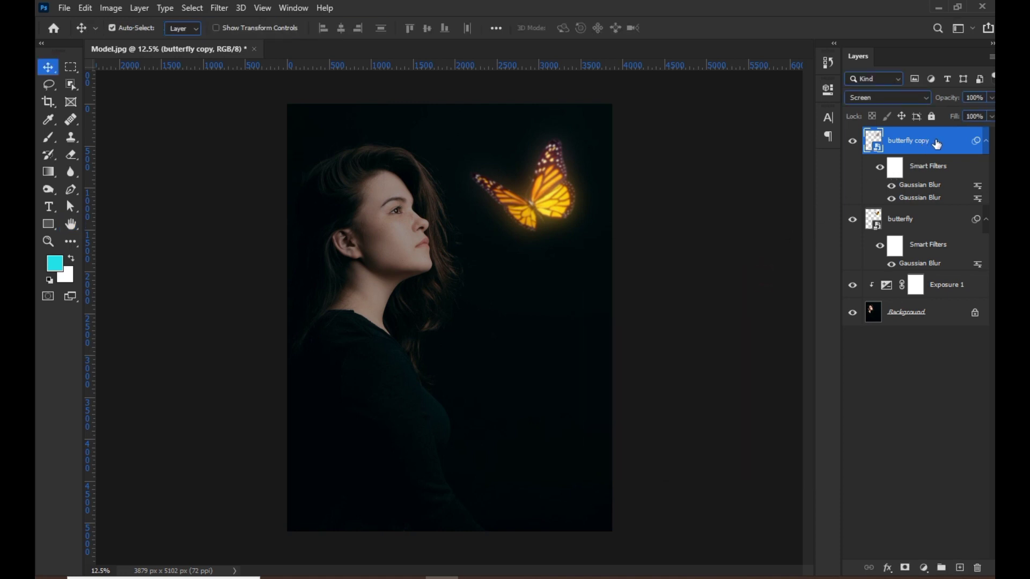
Step: Duplicate the blurred butterfly copy and add another Gaussian Blur with a 447.3 pixel radius to the new layer
left_click_drag(936, 143, 959, 568)
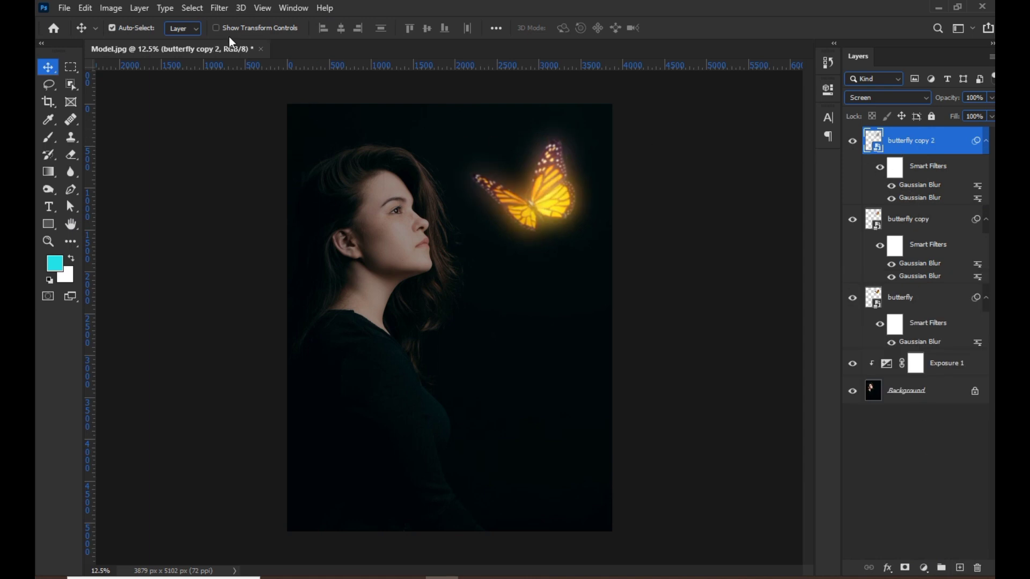
left_click(221, 9)
mouse_move(248, 160)
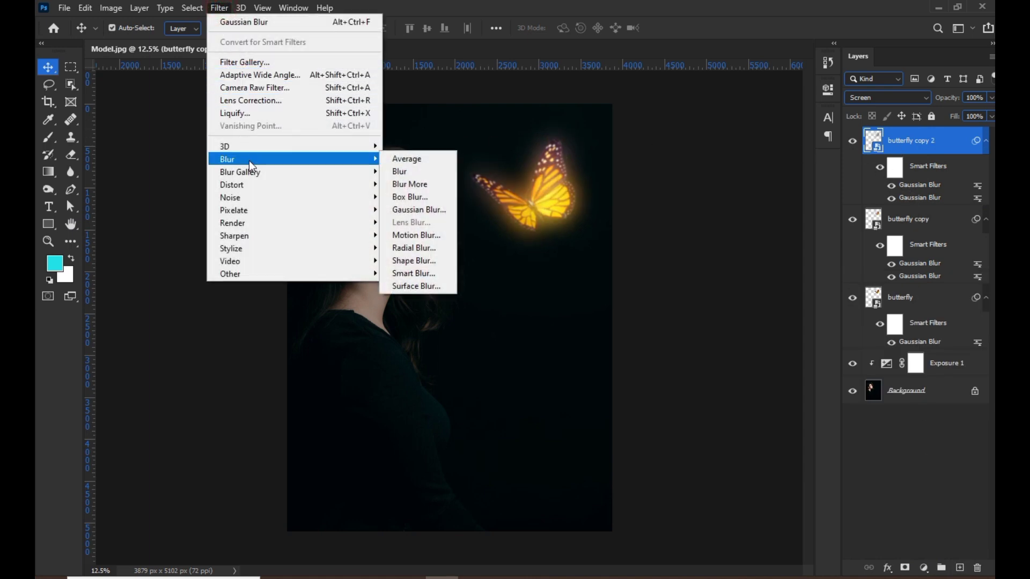
left_click(417, 210)
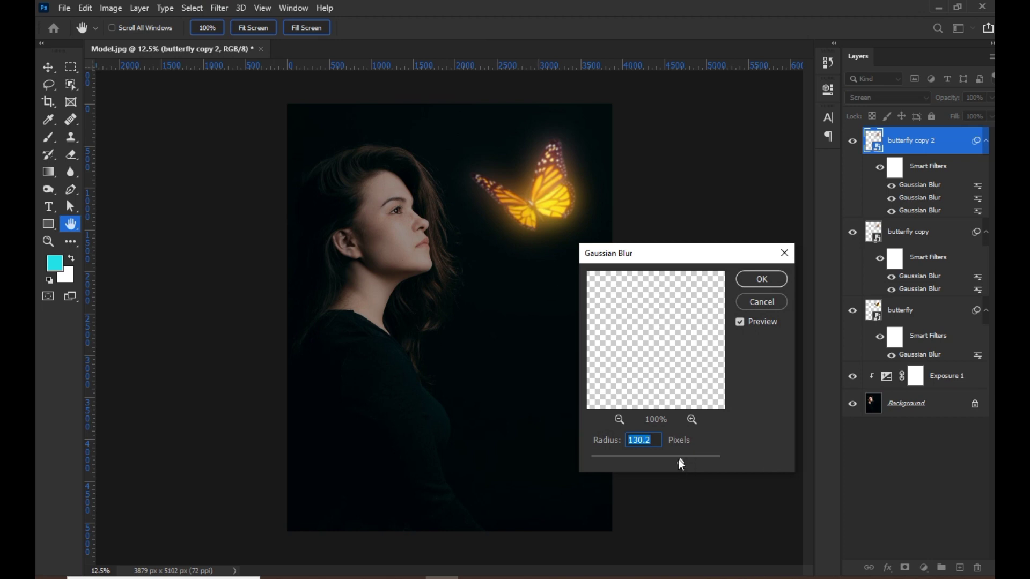
left_click_drag(679, 459, 704, 460)
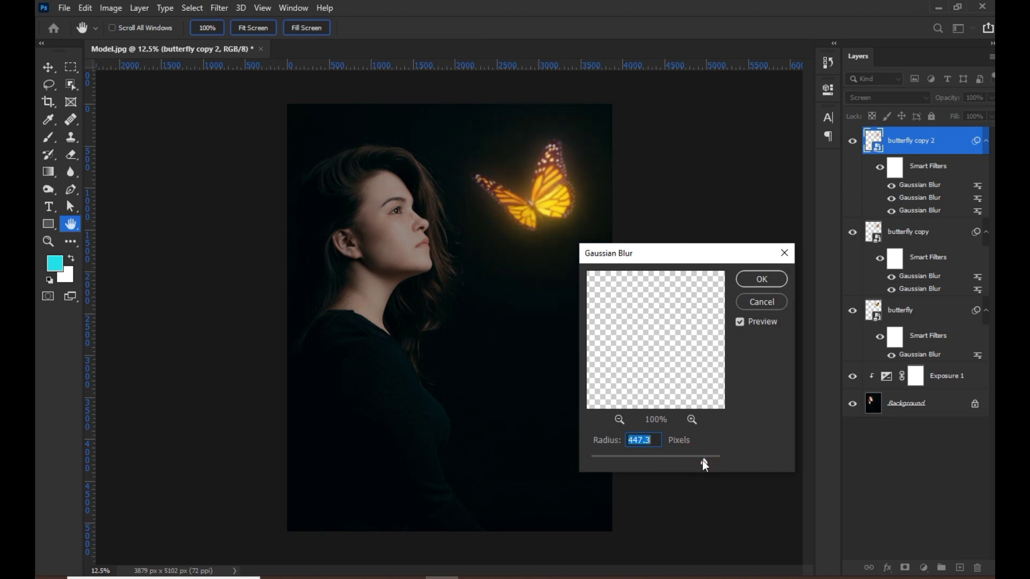
left_click(756, 280)
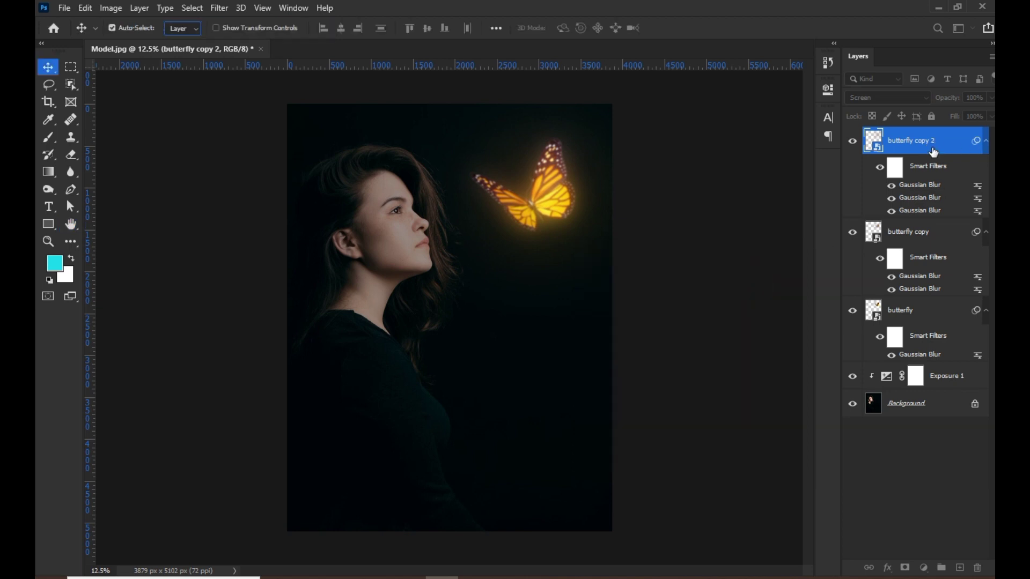
Step: Duplicate the topmost butterfly copy and add a further Gaussian Blur with a radius above 447.3 pixels to widen the glow
left_click_drag(948, 145, 959, 567)
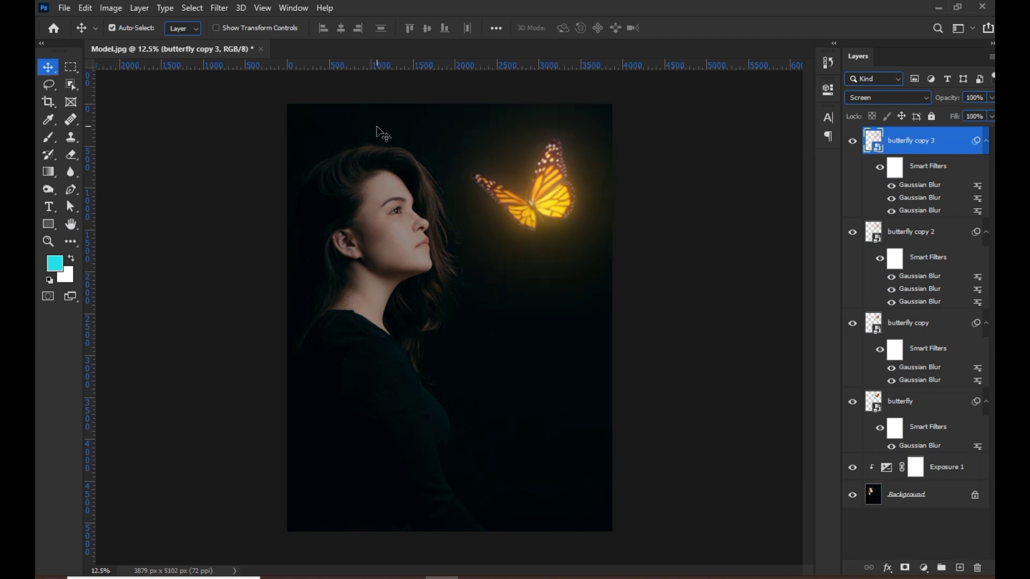
left_click(211, 7)
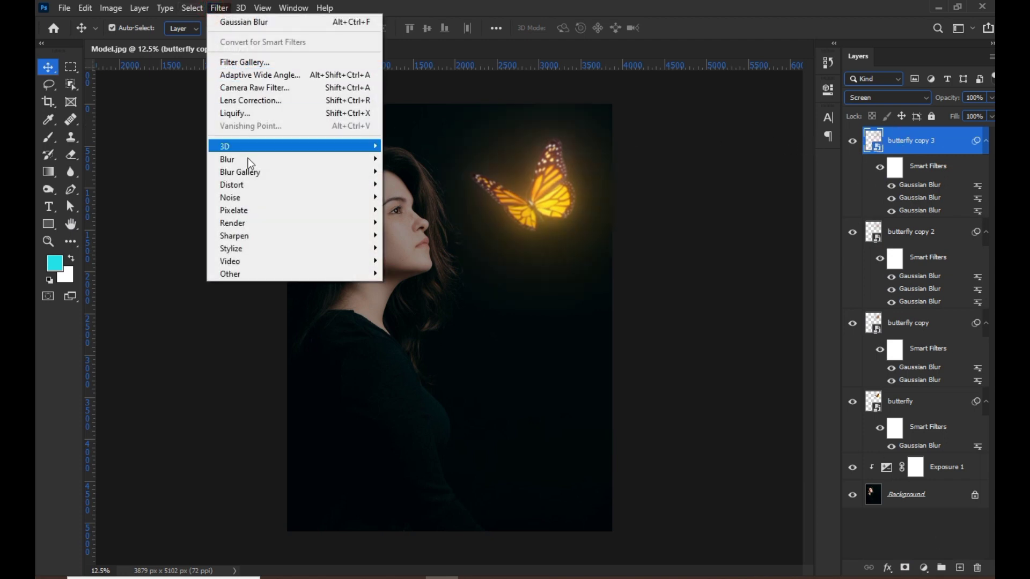
mouse_move(249, 159)
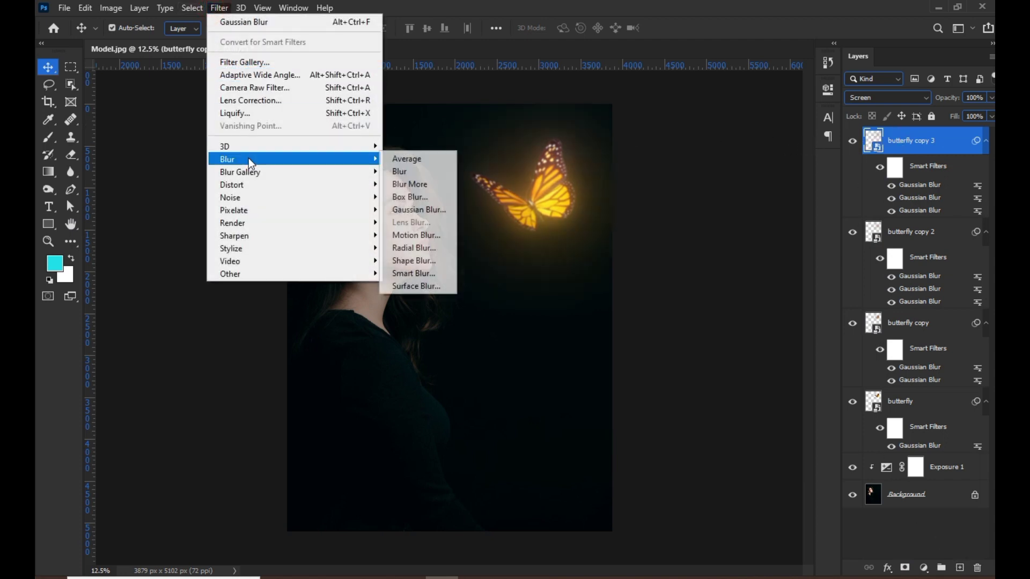
left_click(421, 210)
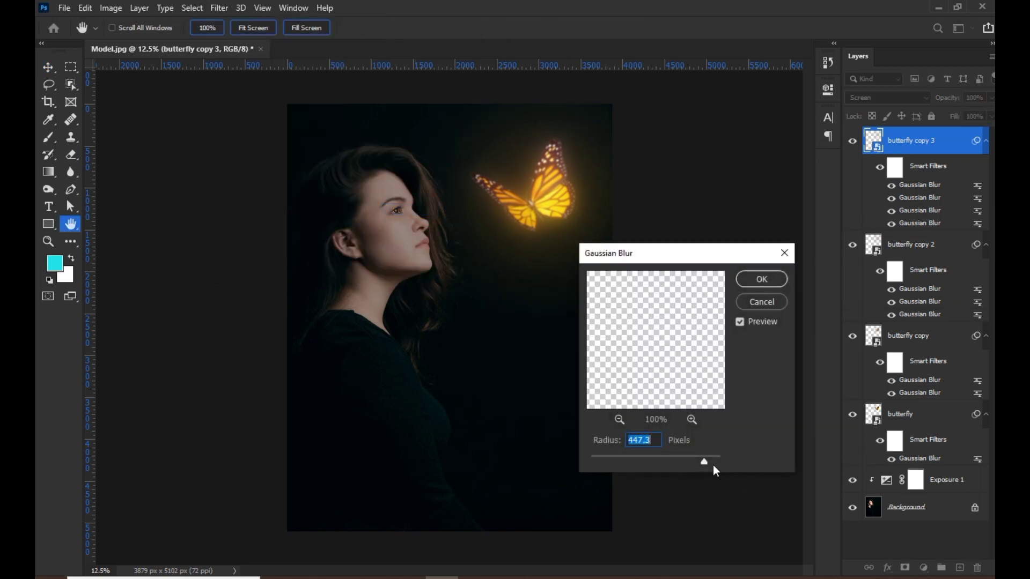
left_click_drag(702, 460, 725, 462)
left_click(762, 279)
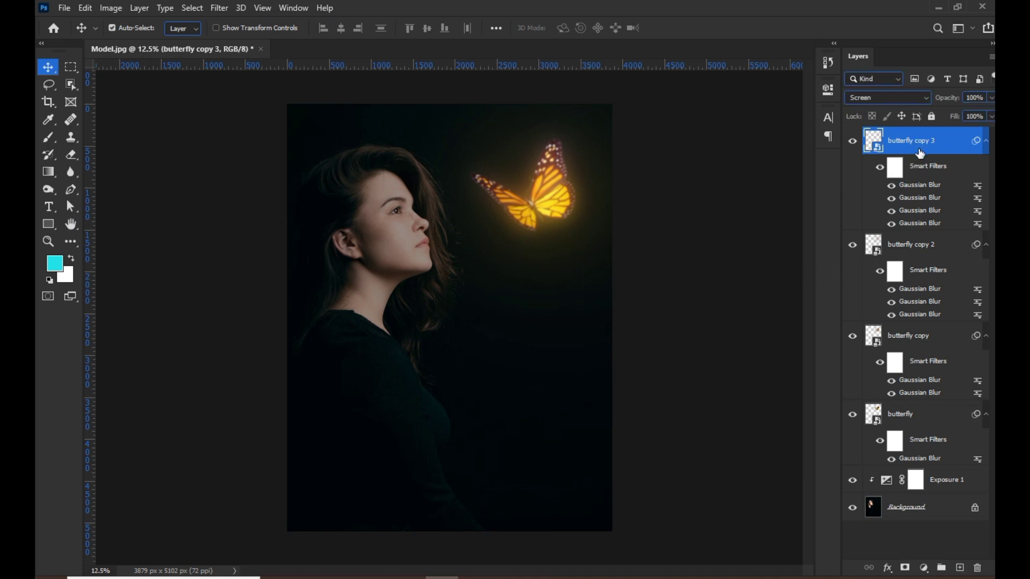
Step: Group the original butterfly layer and its three copies
left_click(901, 416, "shift")
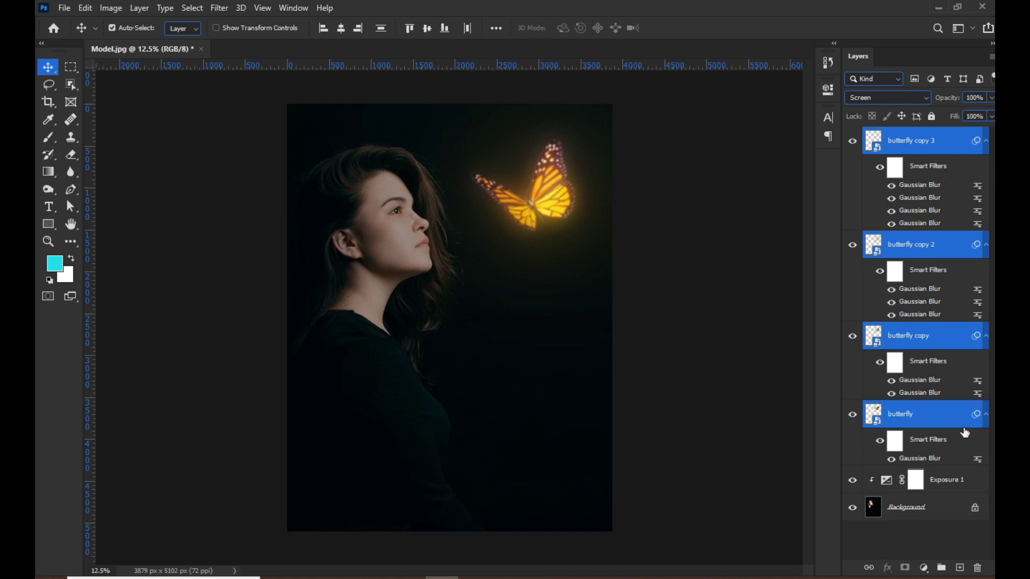
left_click(941, 567)
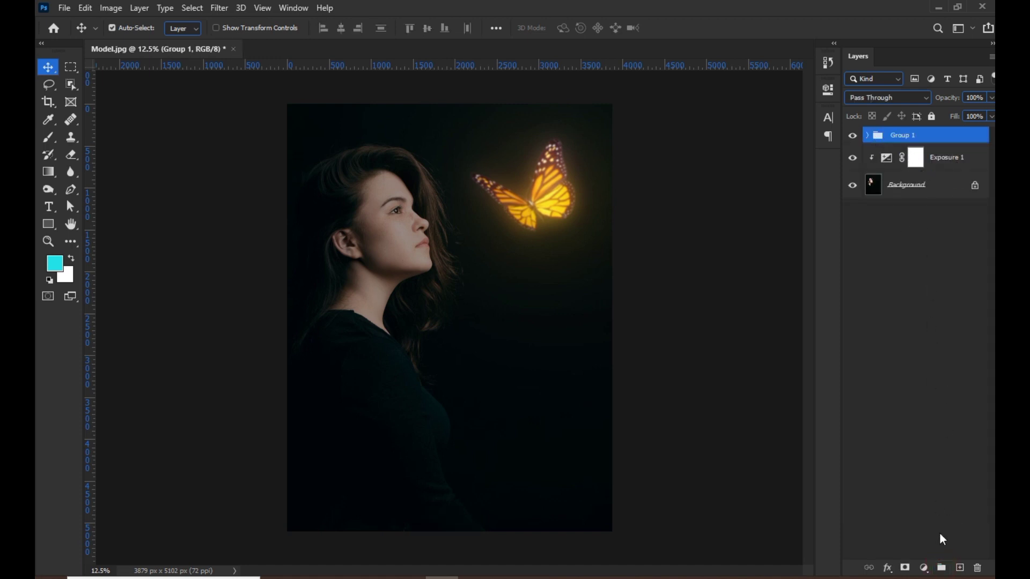
Step: Clip a Hue/Saturation adjustment to the butterfly group and colorize it with hue 186, saturation 72 and lightness +56
left_click(923, 567)
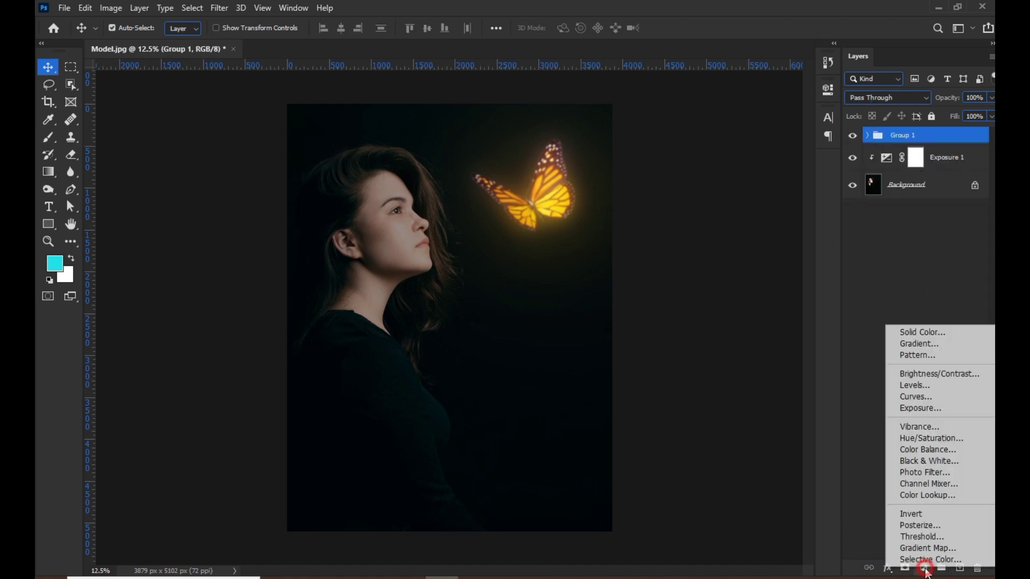
left_click(926, 439)
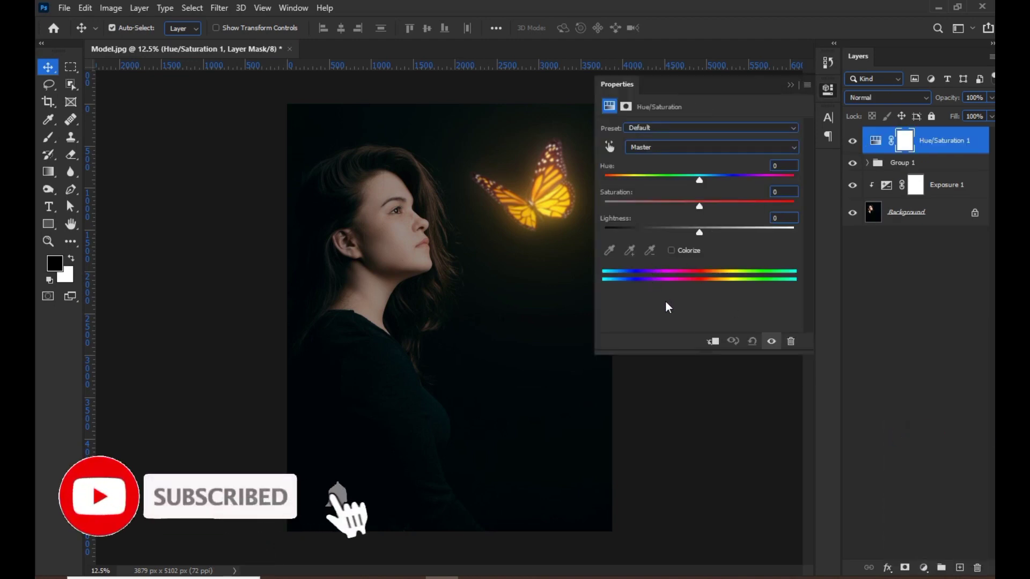
left_click(712, 341)
left_click(682, 251)
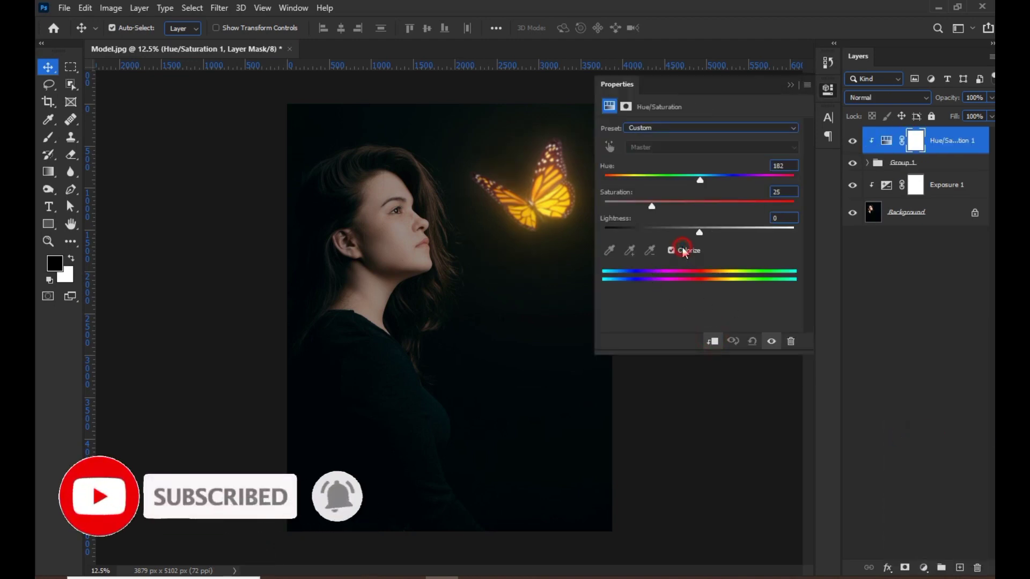
left_click_drag(699, 232, 741, 209)
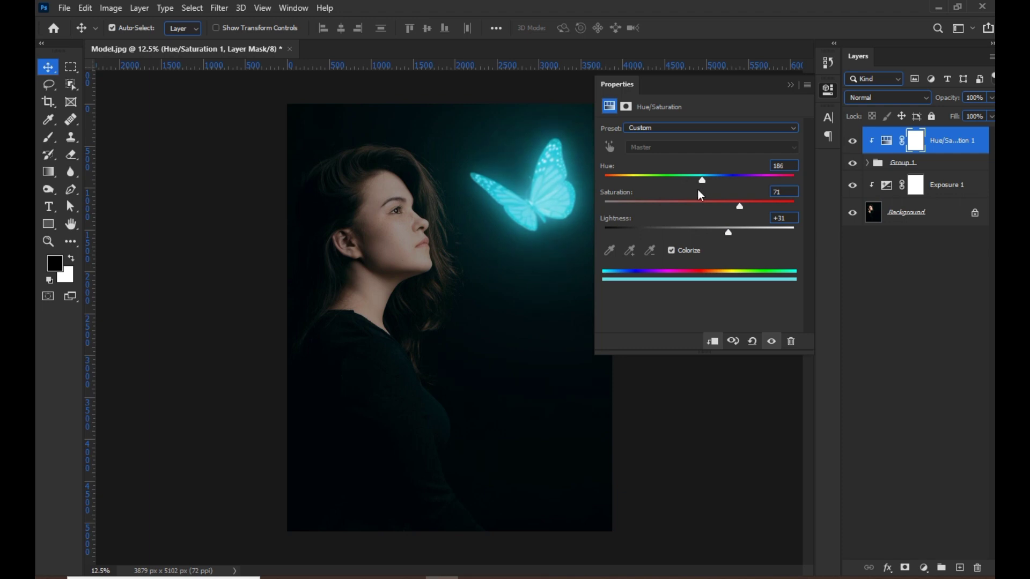
left_click_drag(731, 232, 748, 237)
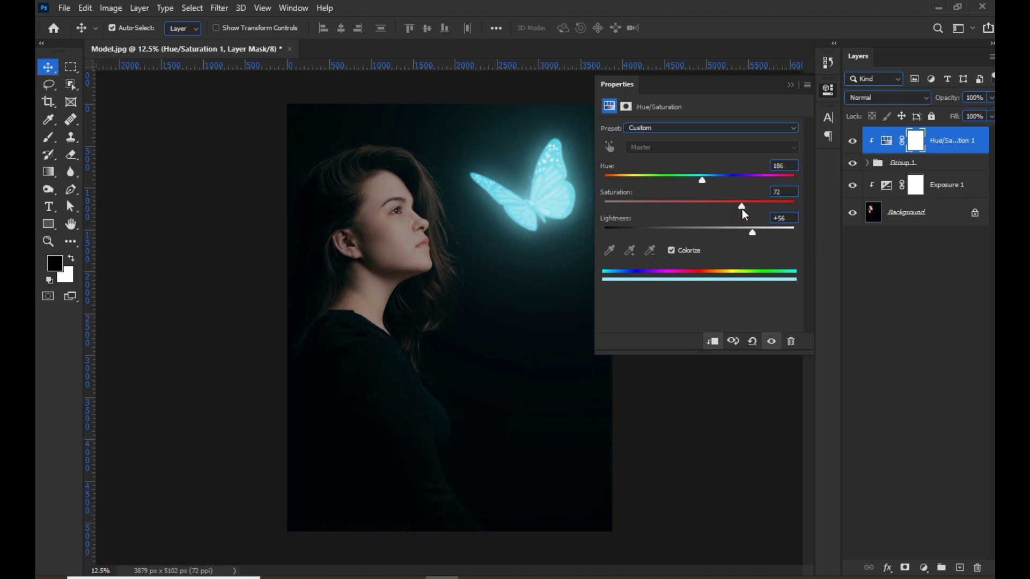
left_click(790, 87)
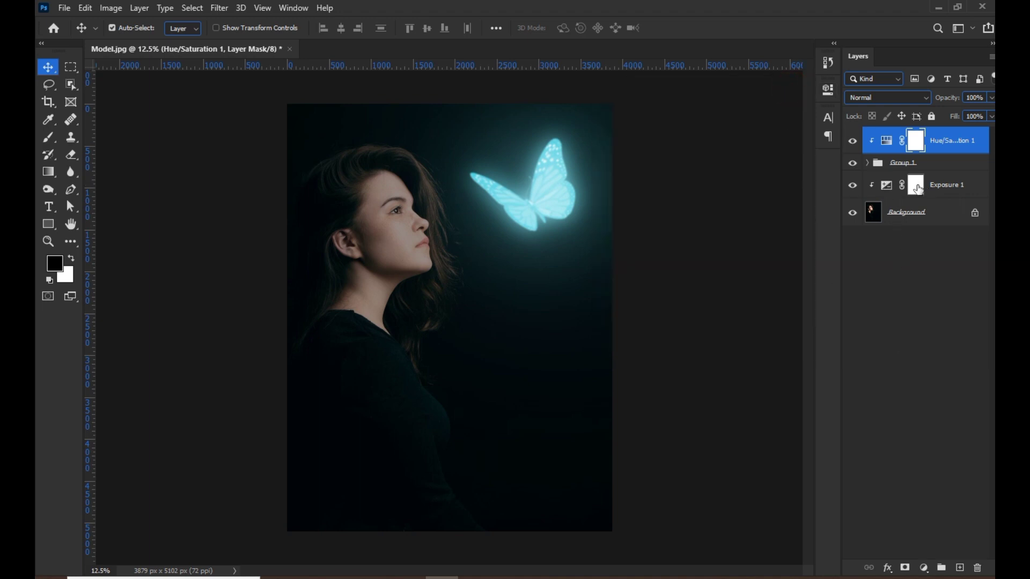
Step: Darken the portrait further by setting the existing Exposure adjustment's exposure to about -3.60
double_click(887, 192)
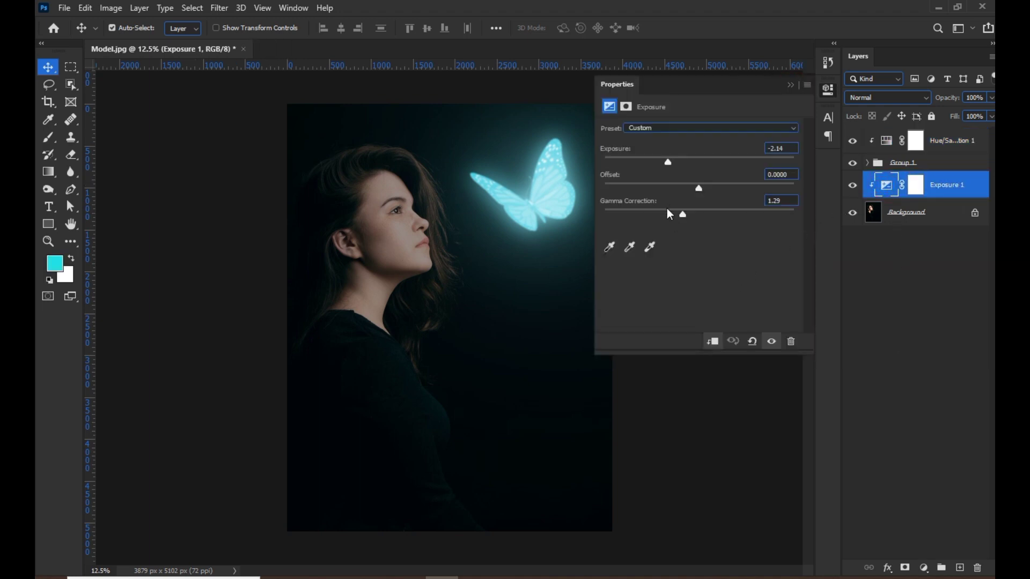
left_click_drag(666, 162, 656, 162)
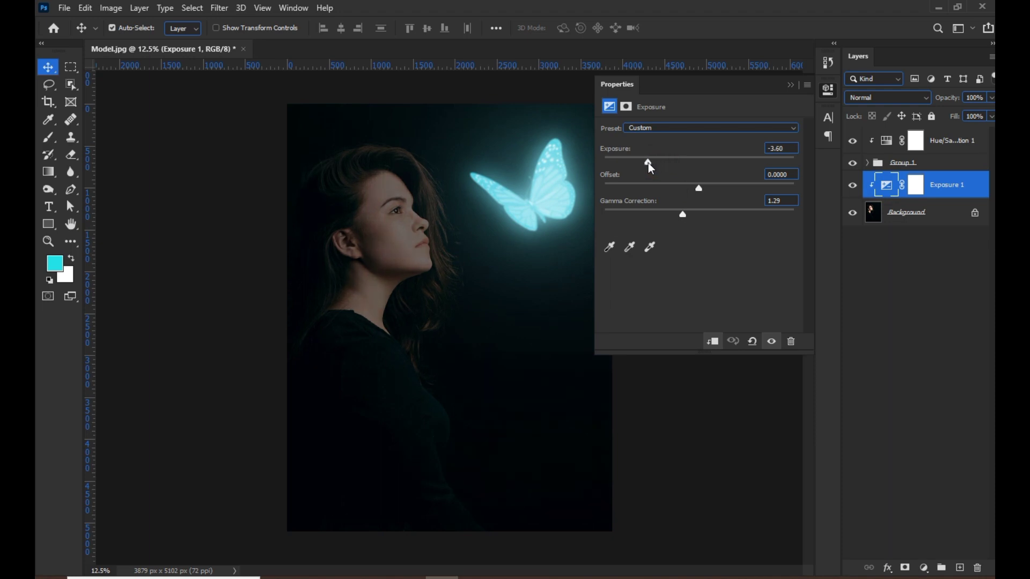
left_click(790, 86)
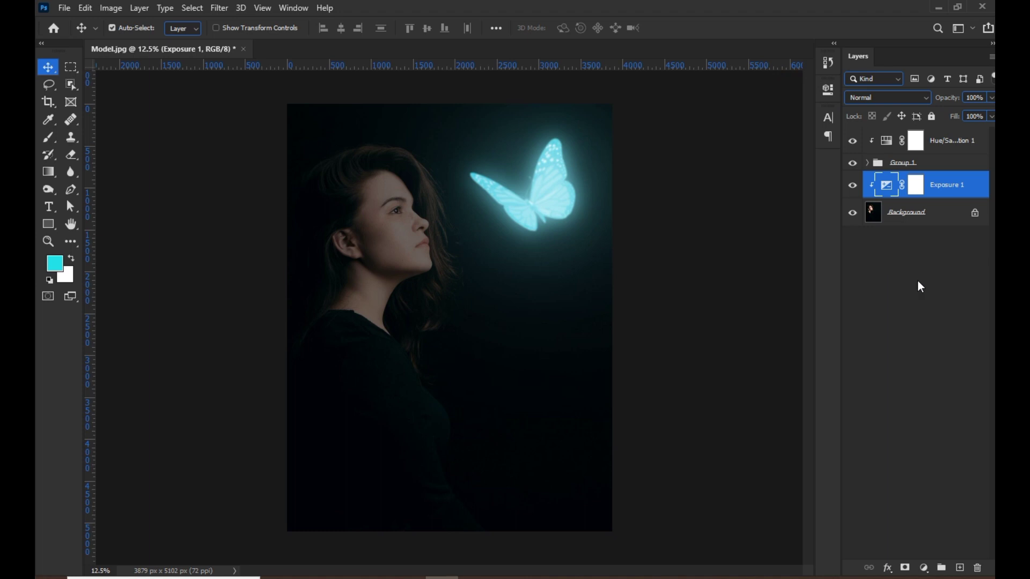
left_click(930, 272)
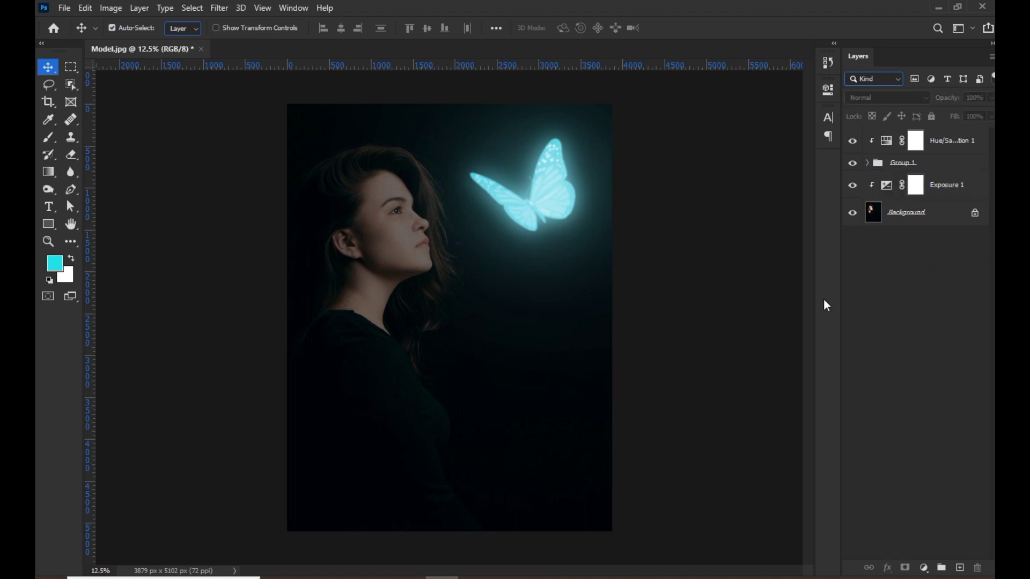
Step: Place the Sparkles image as an embedded layer above the other layers
left_click(64, 7)
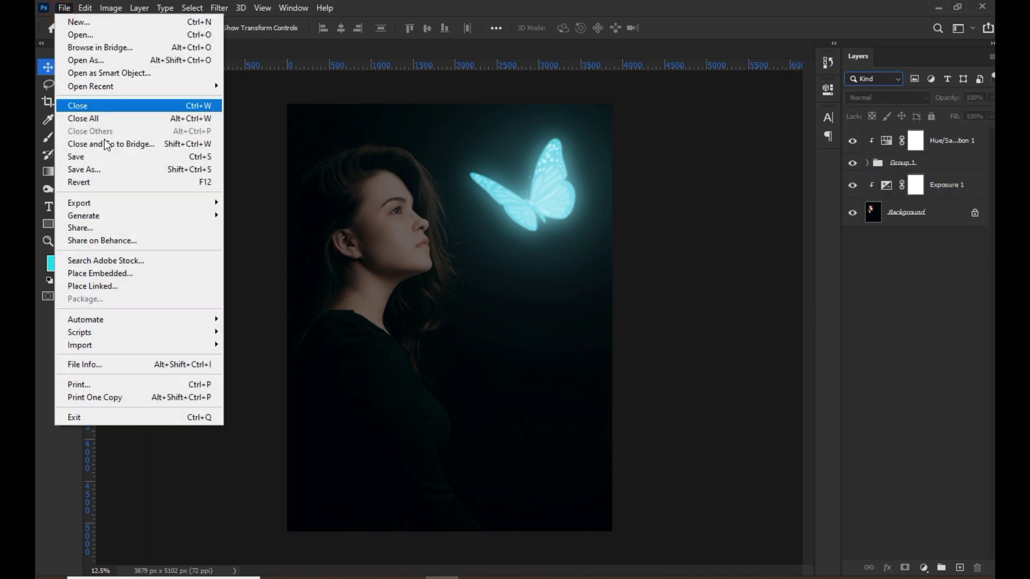
left_click(119, 275)
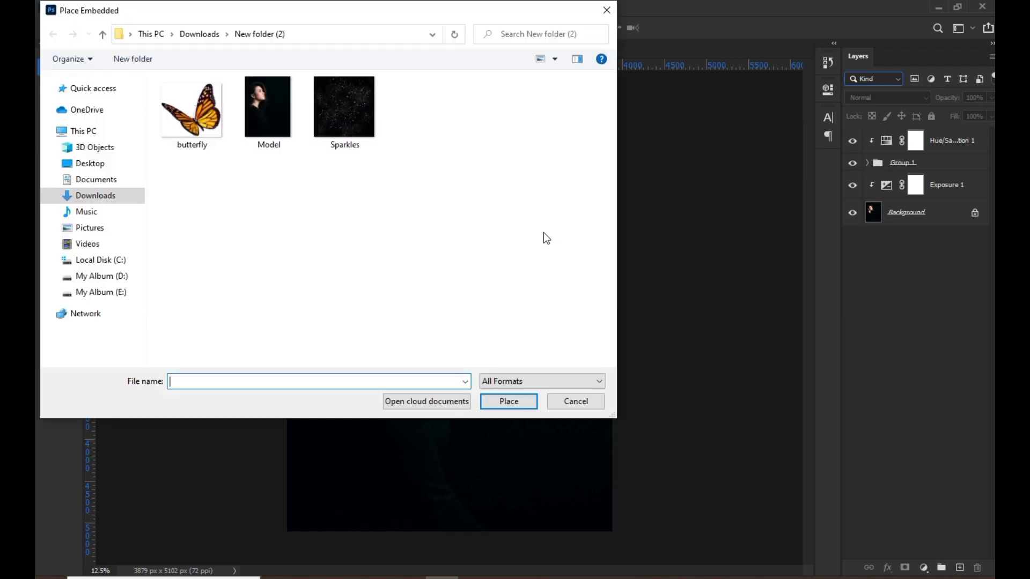
left_click(351, 113)
left_click(497, 401)
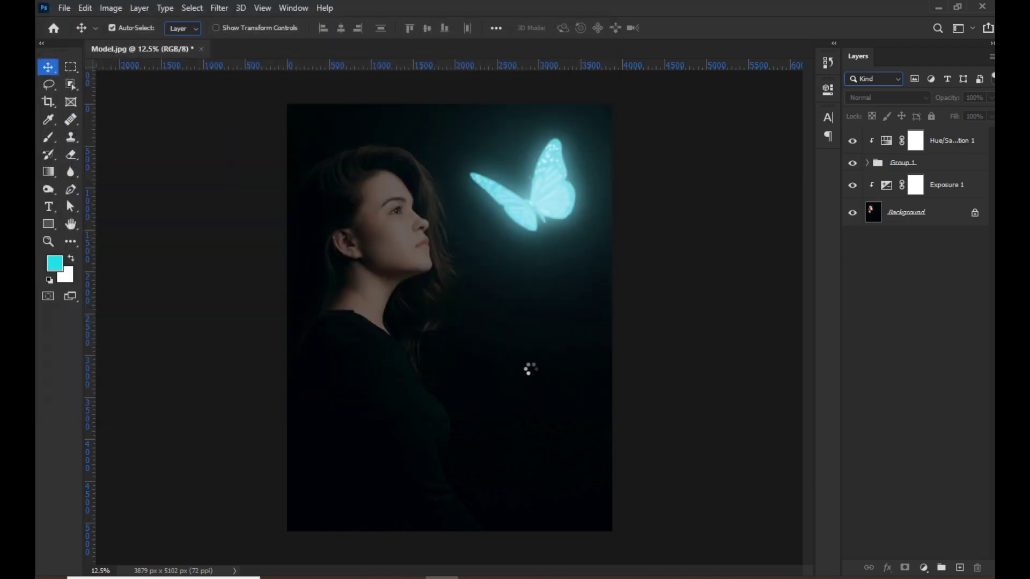
Step: Scale the placed Sparkles image to about 465% and position it over the butterfly side of the portrait
left_click_drag(487, 320, 692, 316)
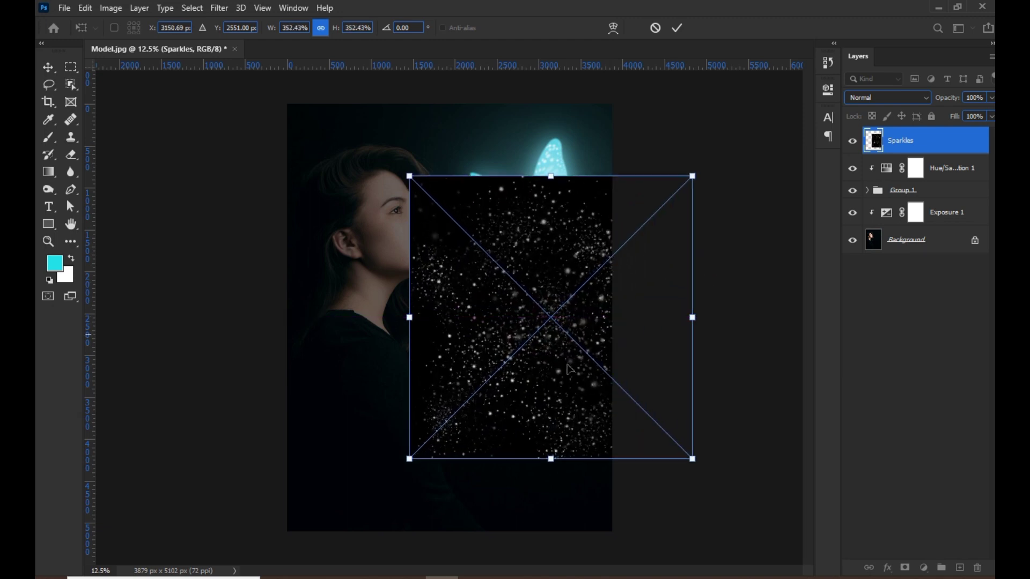
left_click_drag(554, 379, 571, 320)
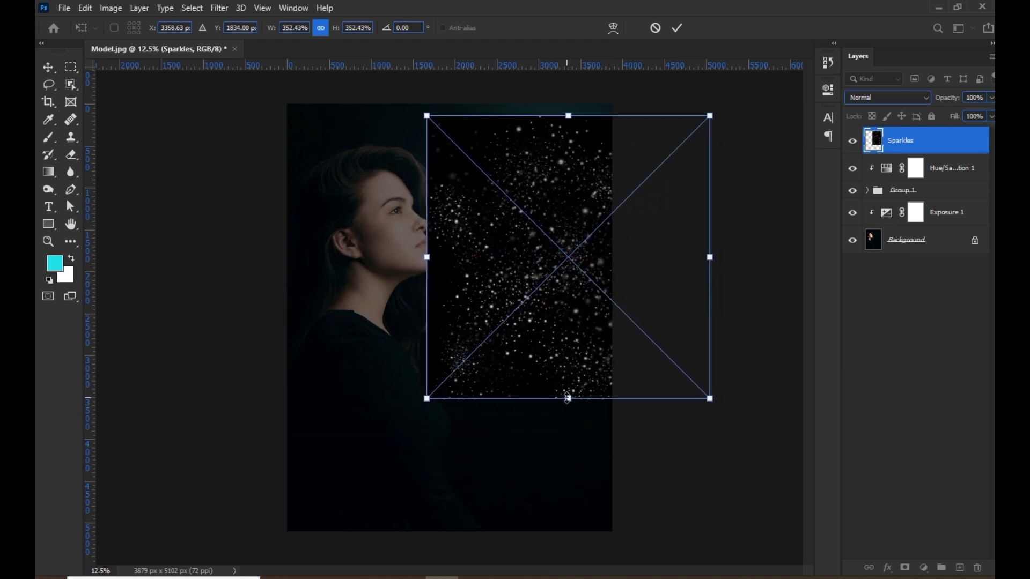
left_click_drag(568, 399, 568, 488)
mouse_move(552, 365)
left_mouse_down()
mouse_move(563, 370)
mouse_move(564, 359)
left_mouse_up()
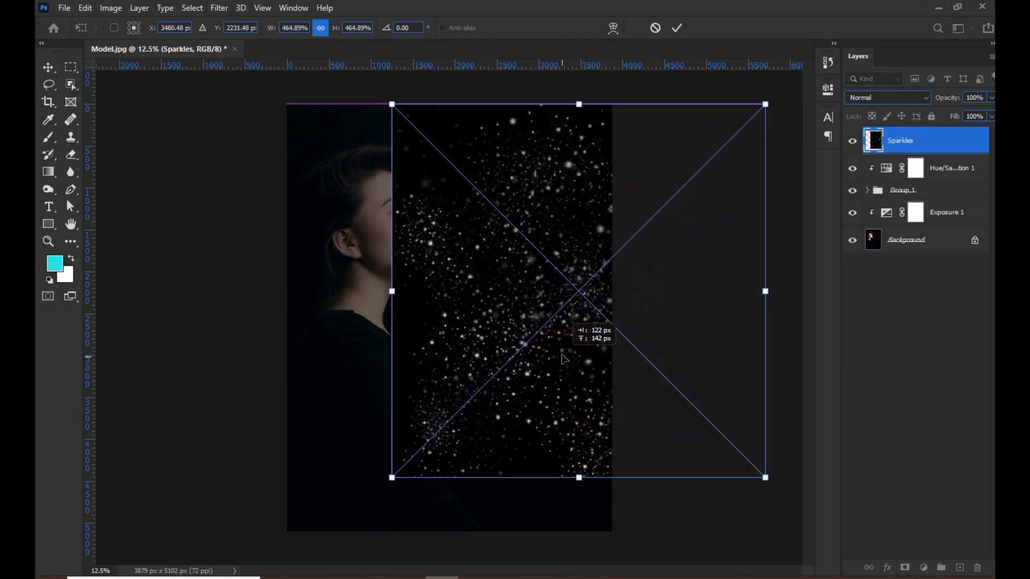
left_click(675, 29)
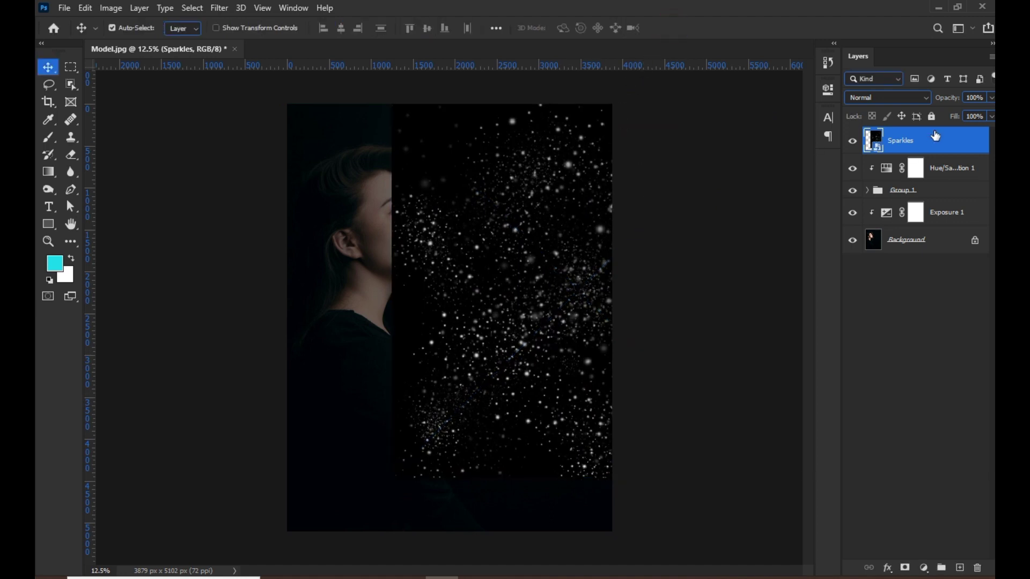
Step: Set the Sparkles layer's blend mode to Screen and move the sparkles off the face to surround the butterfly
left_click(902, 96)
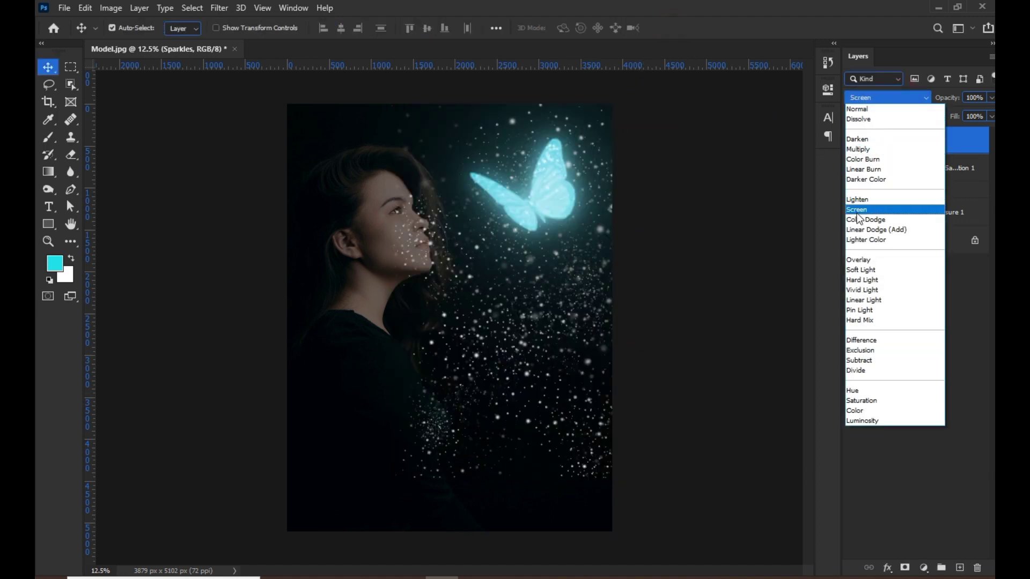
left_click(858, 210)
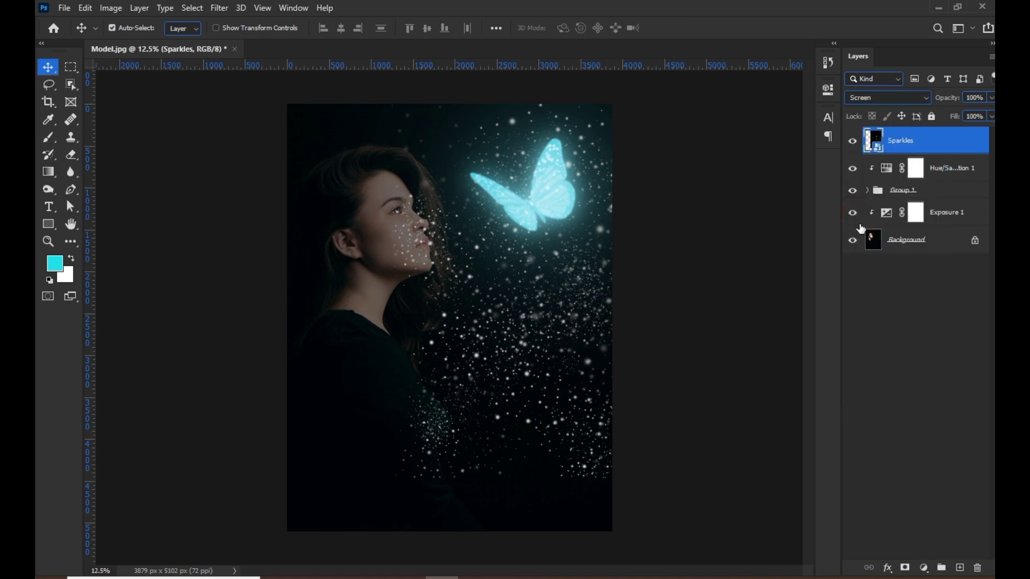
left_click_drag(576, 282, 635, 211)
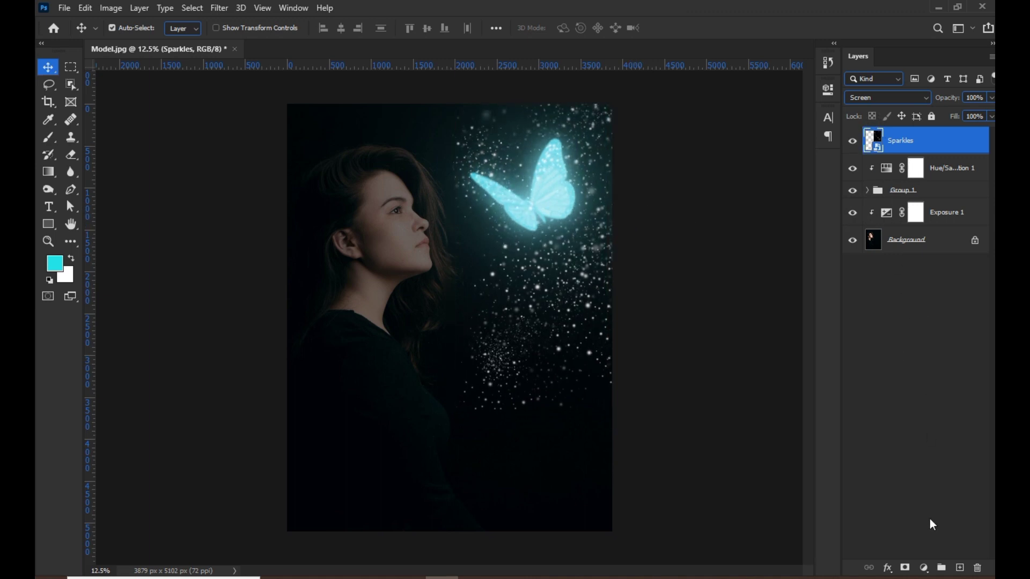
Step: Clip a Hue/Saturation adjustment to the Sparkles layer and colorize it with hue 182, saturation 60 and lightness 0
left_click(925, 569)
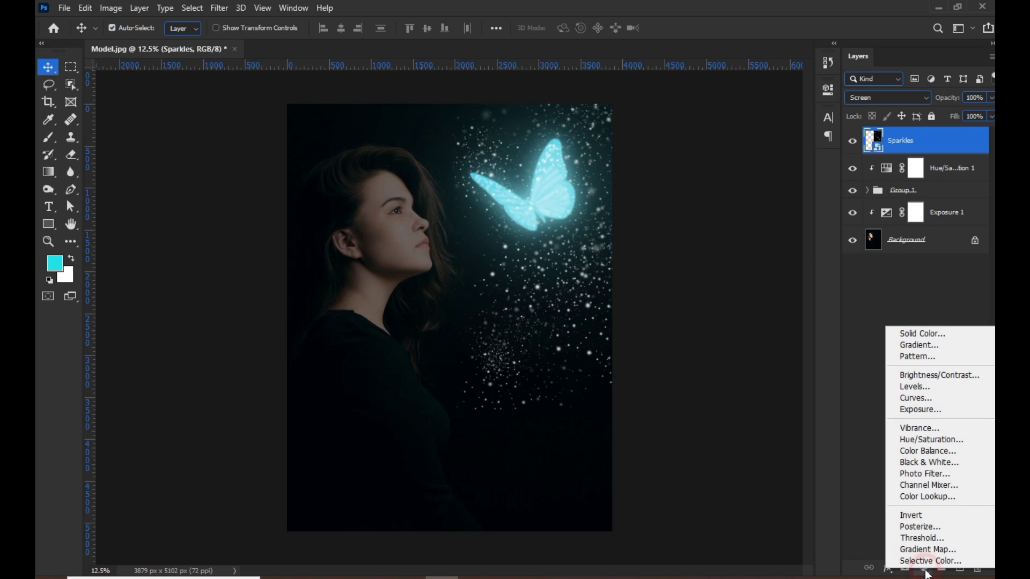
left_click(919, 438)
left_click(715, 341)
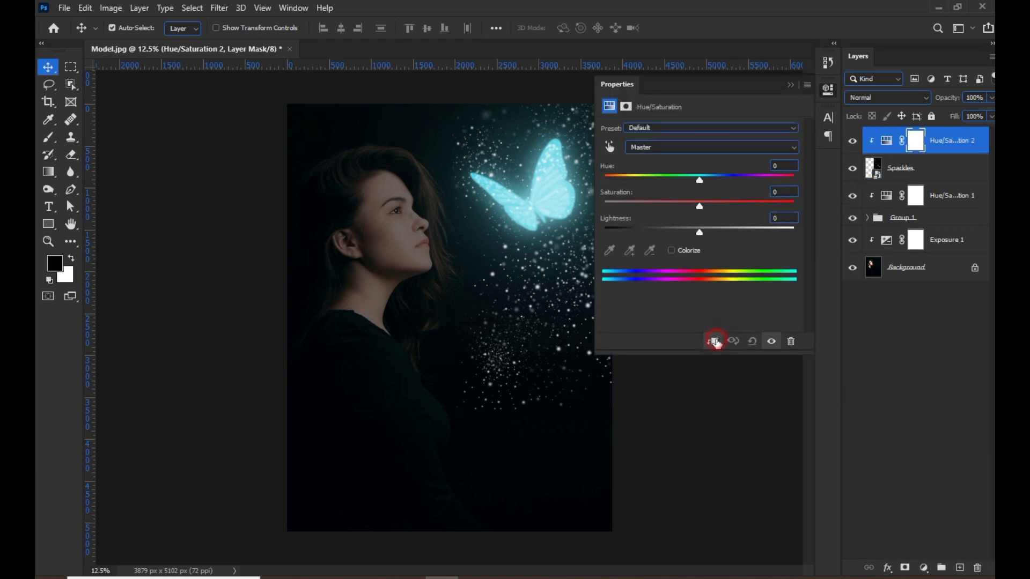
left_click(678, 252)
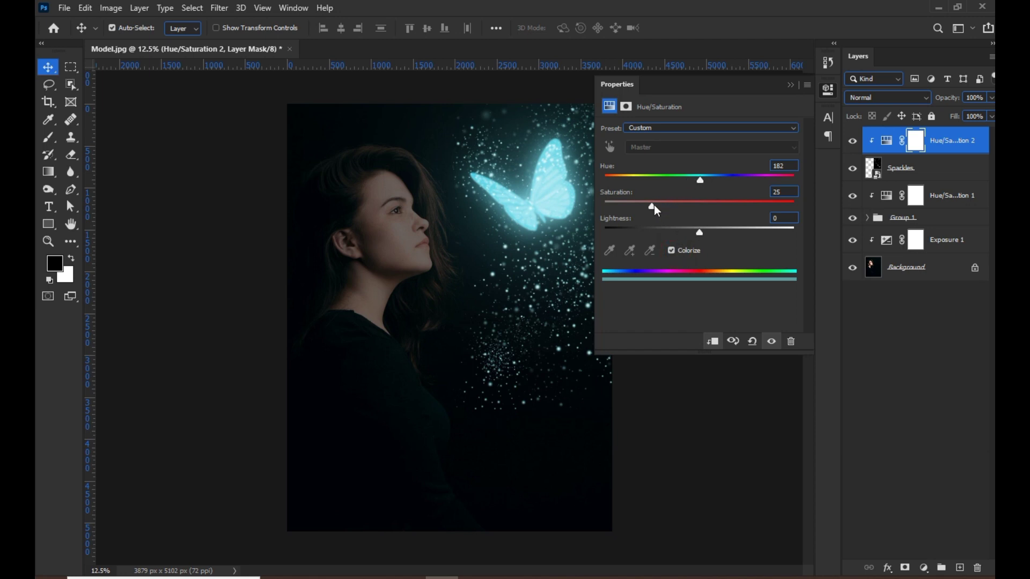
left_click_drag(654, 207, 707, 232)
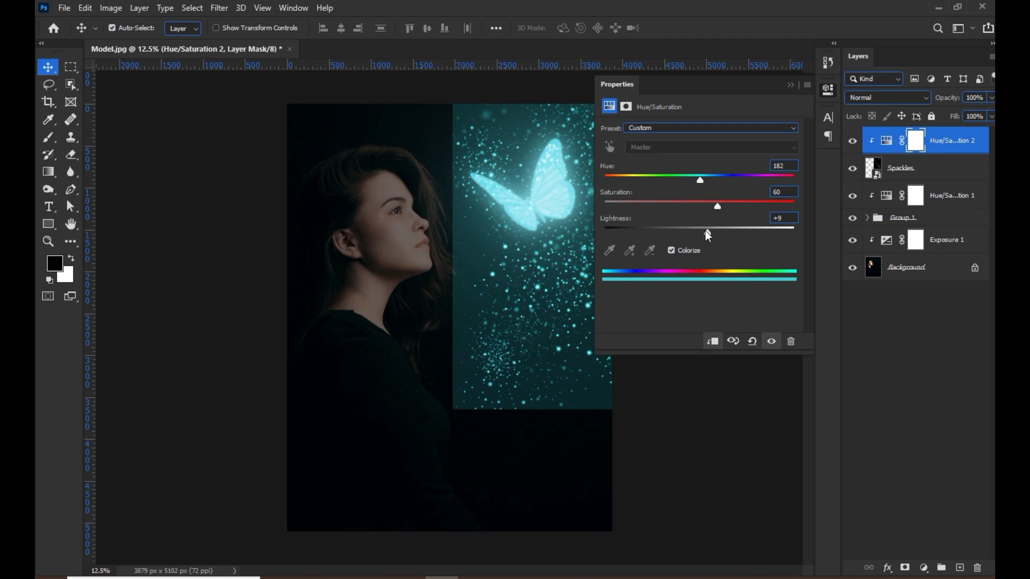
key("ctrl+z")
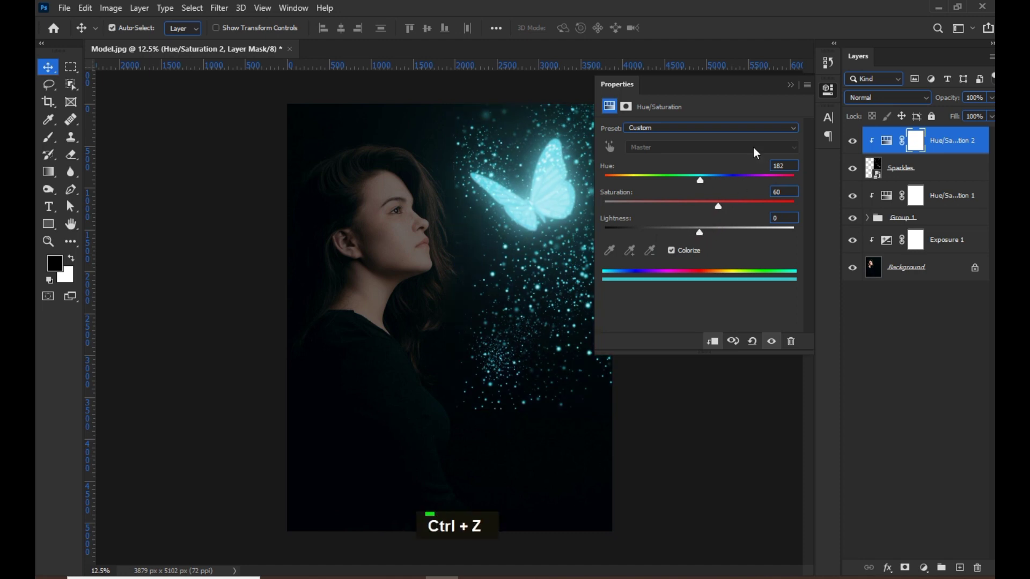
left_click(790, 87)
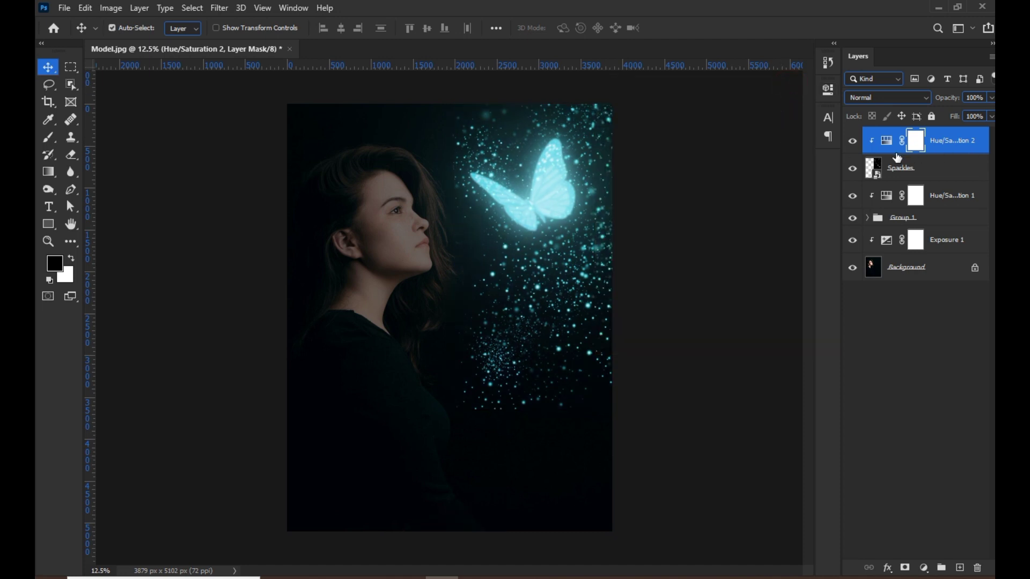
Step: Add a mask to the Sparkles layer and paint out the sparkles far from the butterfly with a soft black brush of about 845 px
left_click(926, 172)
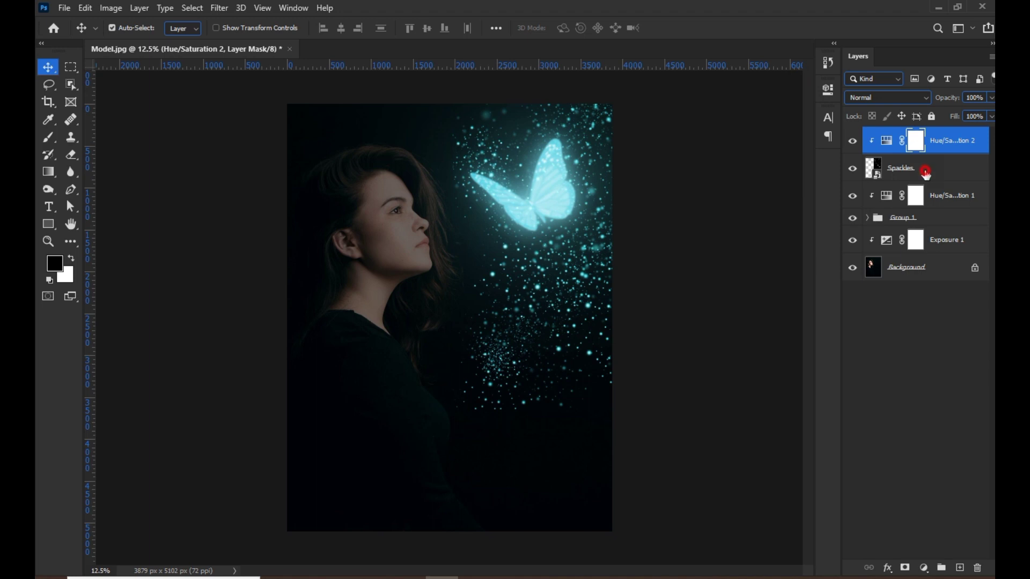
left_click(904, 569)
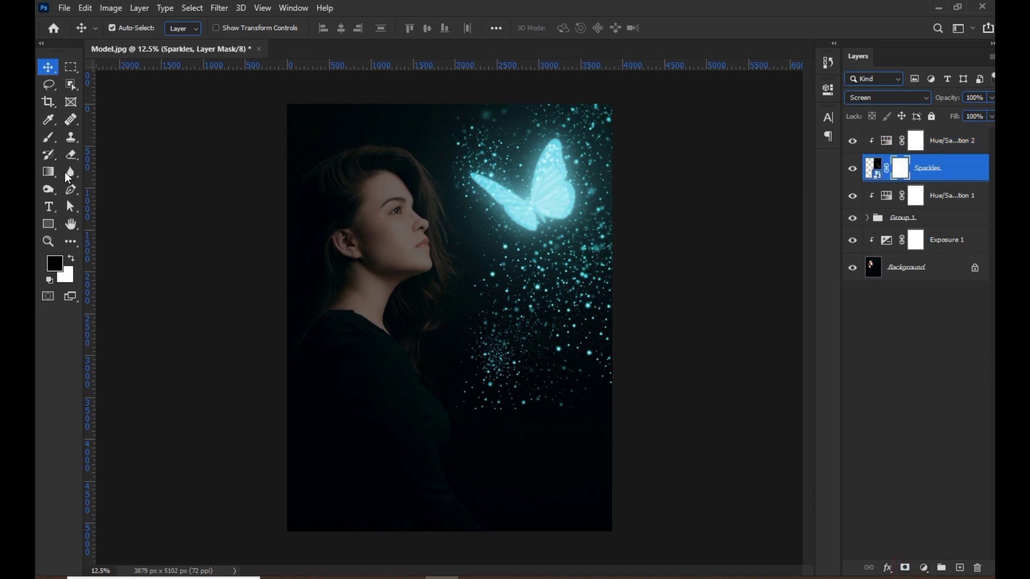
left_click(49, 137)
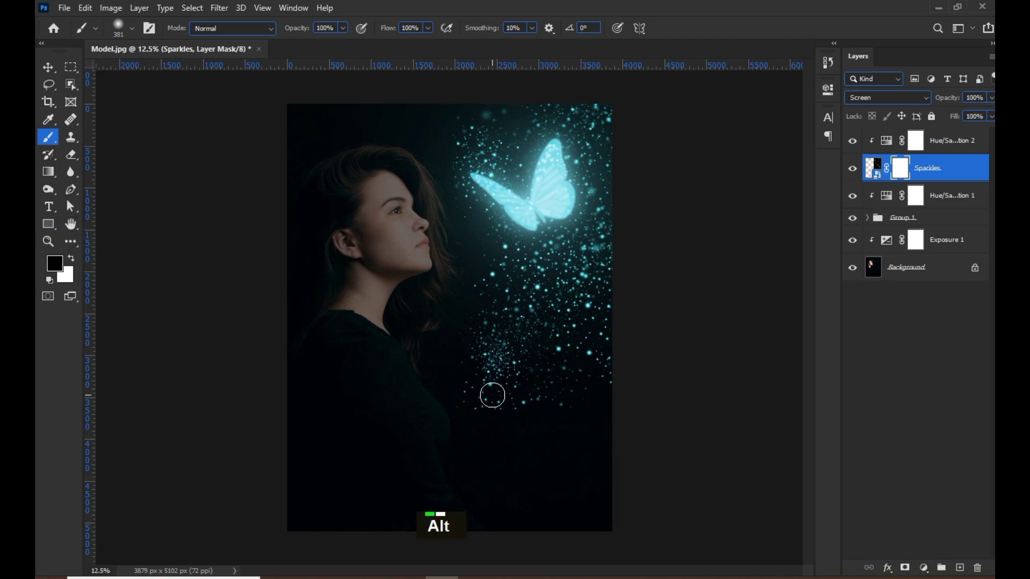
left_click_drag(492, 396, 510, 397)
mouse_move(444, 396)
left_mouse_down()
mouse_move(578, 396)
mouse_move(502, 368)
mouse_move(445, 364)
mouse_move(644, 339)
mouse_move(785, 351)
mouse_move(681, 392)
mouse_move(580, 362)
mouse_move(619, 280)
mouse_move(559, 282)
mouse_move(480, 328)
mouse_move(469, 298)
mouse_move(511, 333)
mouse_move(615, 370)
mouse_move(542, 396)
mouse_move(571, 331)
mouse_move(623, 130)
mouse_move(647, 128)
mouse_move(581, 86)
mouse_move(421, 90)
left_mouse_up()
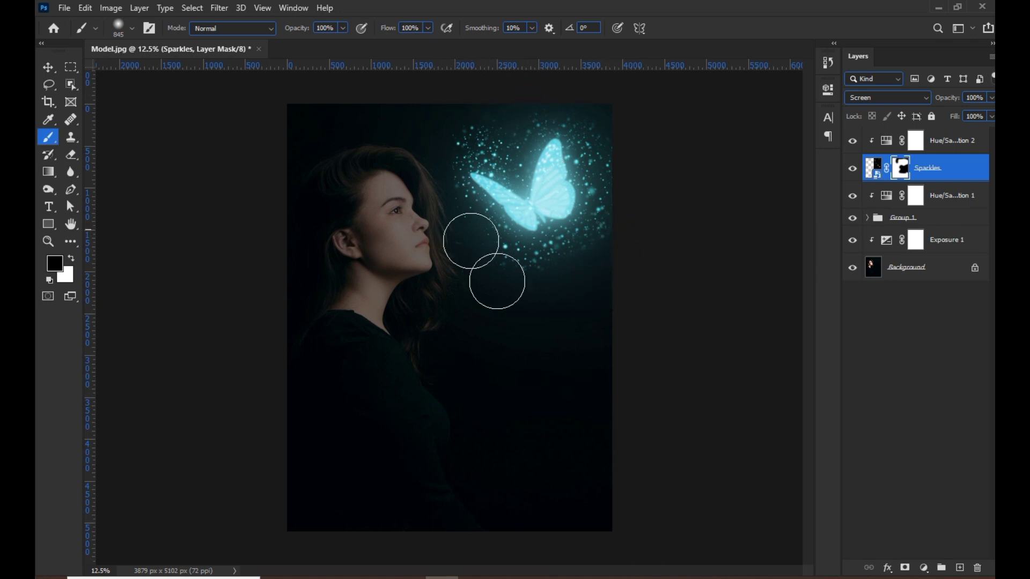
Step: Enlarge the mask brush to 1117 px and fade the outer edges of the sparkles around the butterfly
right_click(491, 292, "alt")
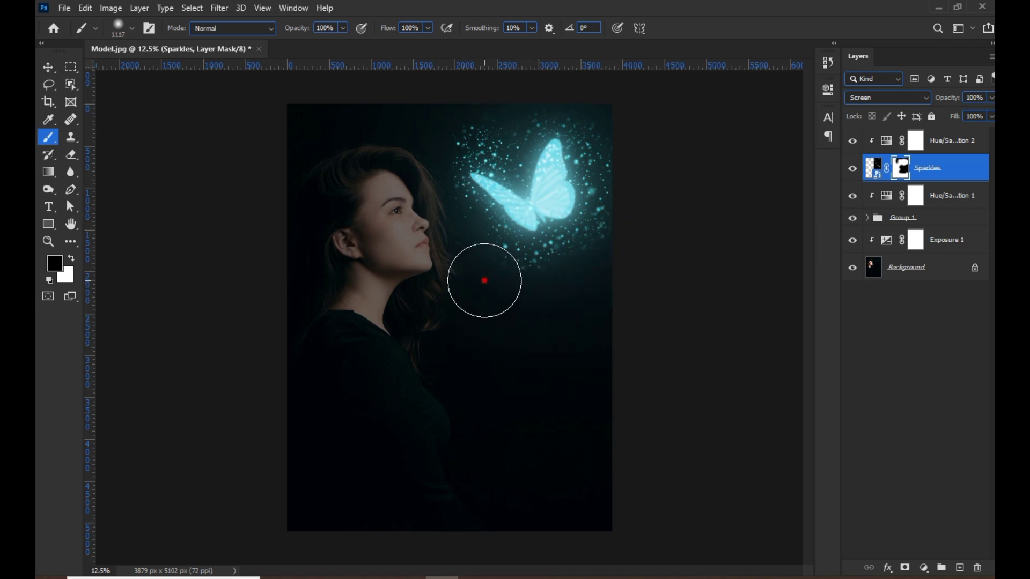
mouse_move(601, 268)
left_mouse_down()
mouse_move(621, 254)
mouse_move(625, 221)
mouse_move(615, 120)
left_mouse_up()
left_click(475, 113)
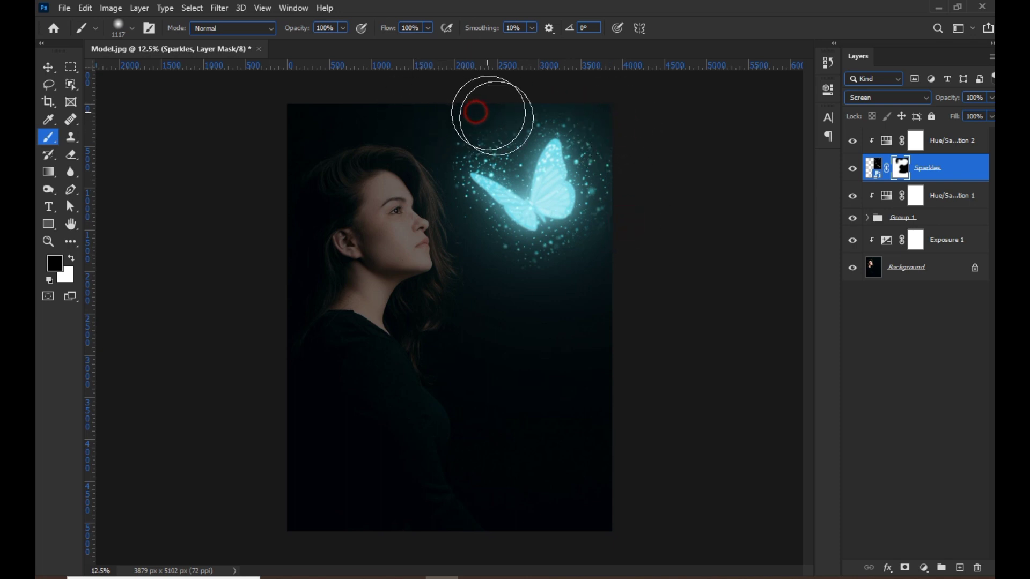
left_click(509, 123)
left_click(568, 105)
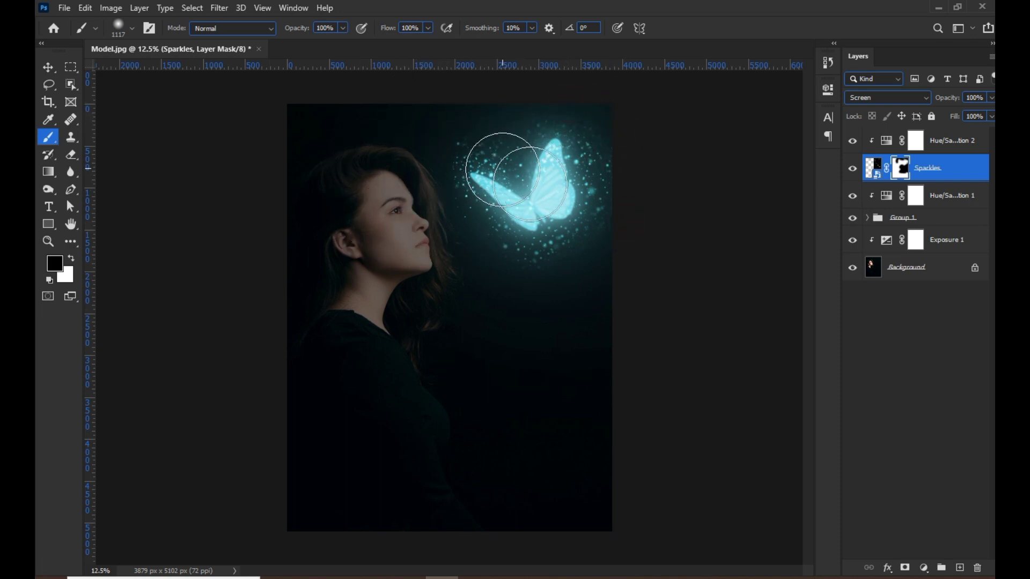
Step: Mask out the sparkles covering the butterfly's wings using a black brush of 213 px
scroll(524, 161, "up", 3)
mouse_move(568, 184)
left_mouse_down()
mouse_move(568, 147)
mouse_move(554, 156)
mouse_move(572, 147)
left_mouse_up()
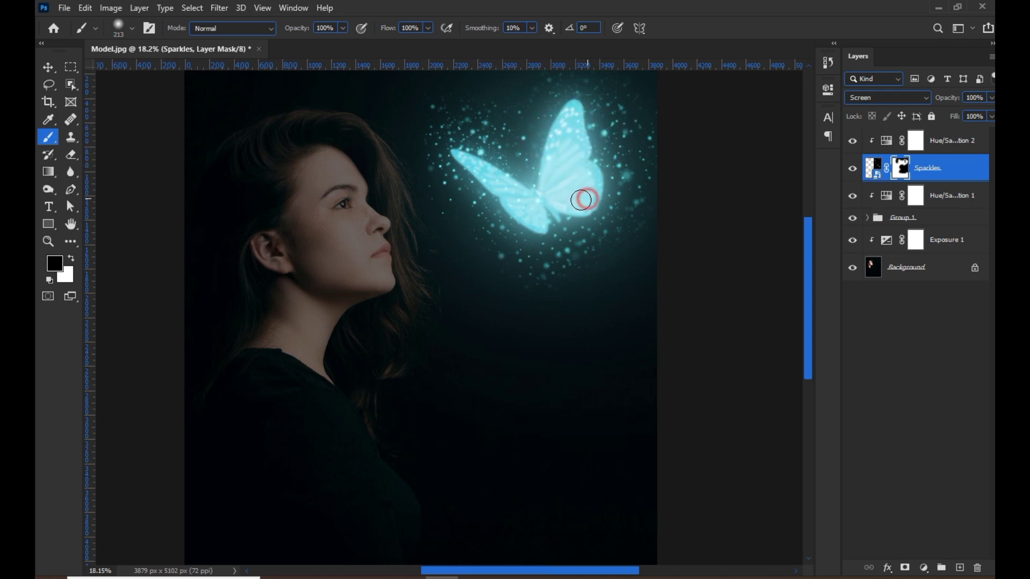
key("F9")
key("F9")
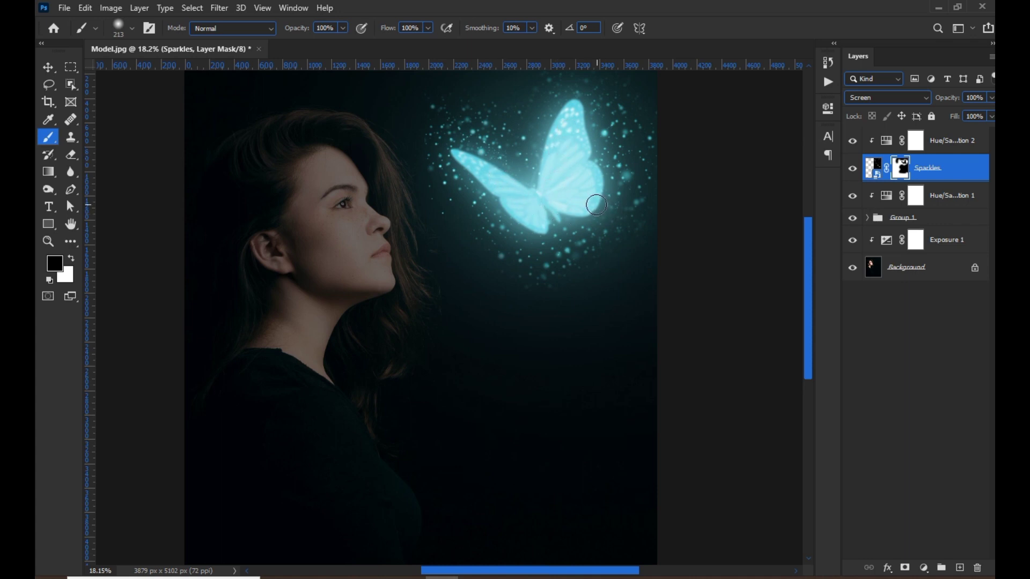
Step: Lower the Sparkles layer's opacity to soften the particles around the butterfly, leaving no layer selected
scroll(545, 200, "down", 2)
left_click(49, 66)
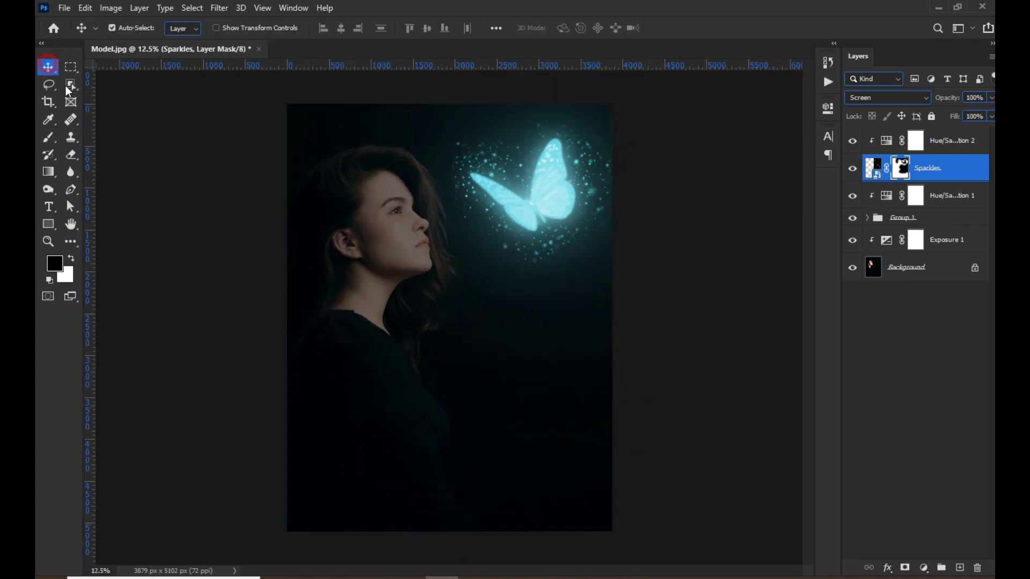
left_click(991, 97)
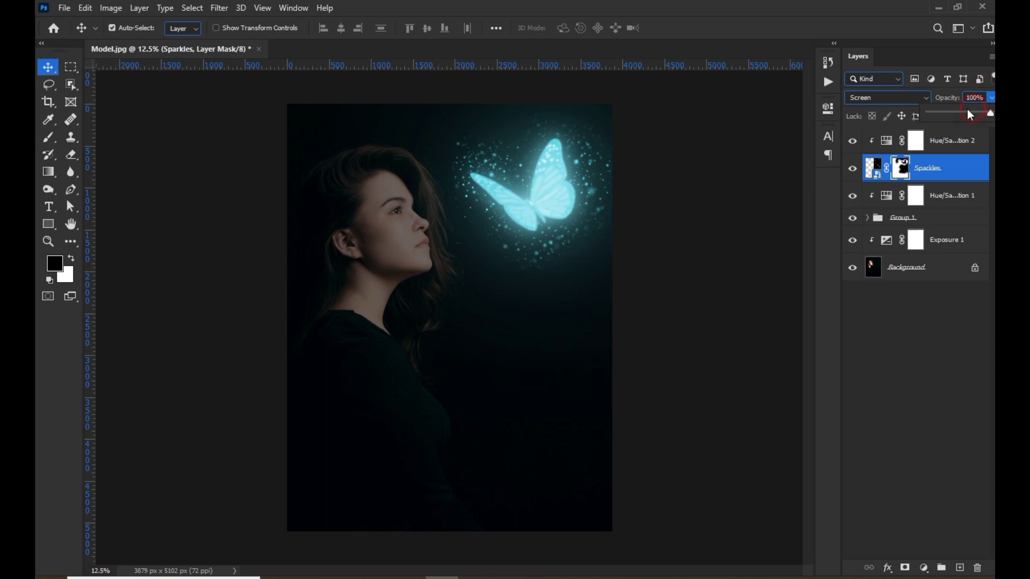
left_click_drag(971, 114, 953, 118)
left_click(943, 358)
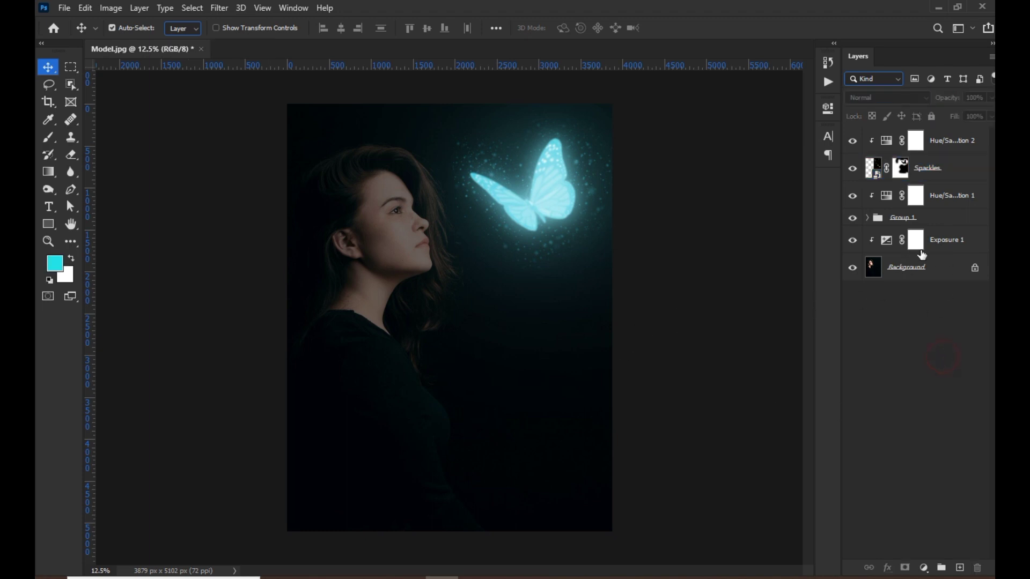
Step: Clip a Hue/Saturation adjustment above Exposure 1 and colorize the portrait with hue 187, saturation 51 and lightness 0
left_click(938, 243)
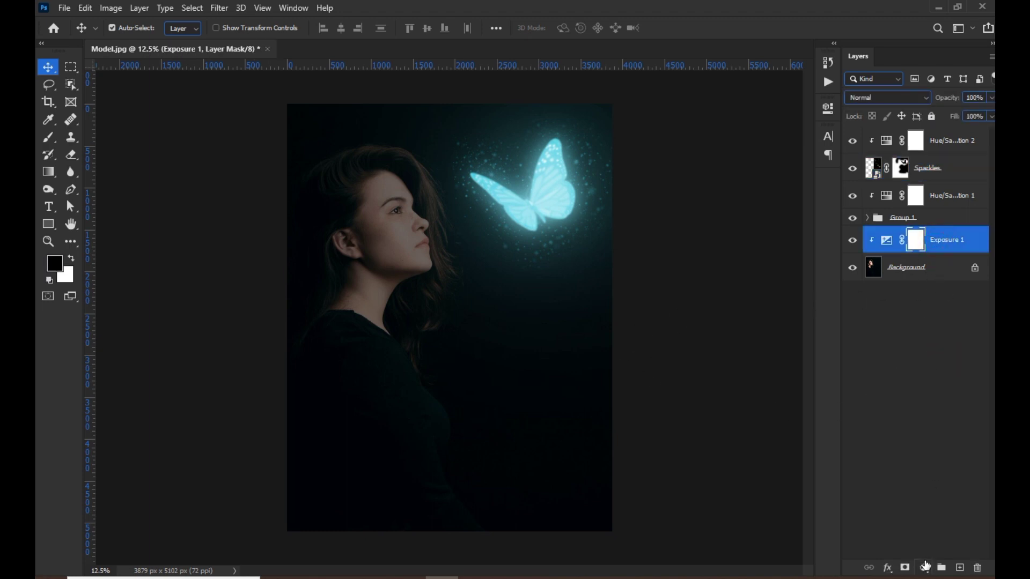
left_click(925, 565)
left_click(893, 430)
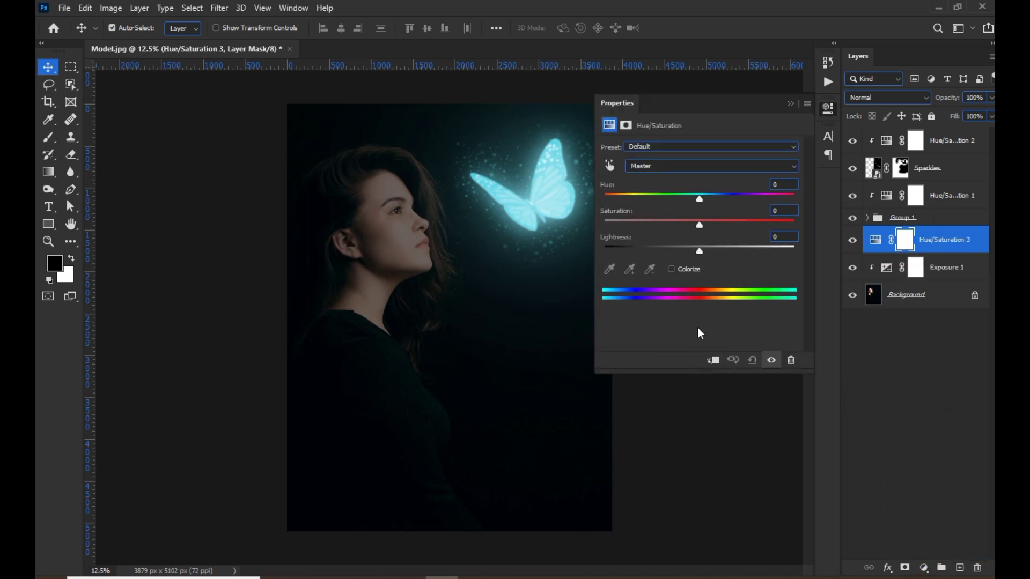
left_click(711, 361)
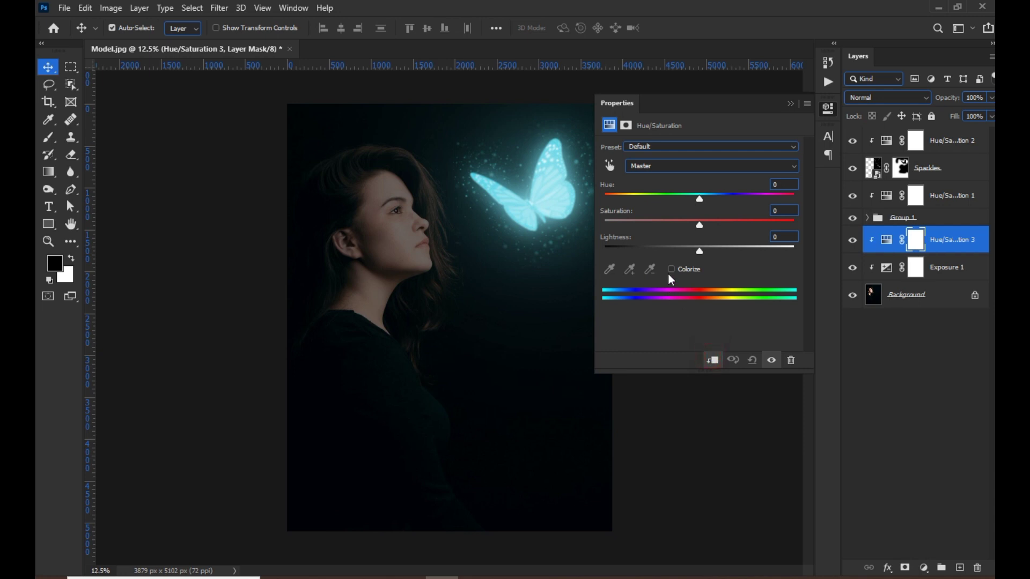
left_click(670, 269)
left_click_drag(653, 228, 701, 227)
left_click_drag(605, 199, 705, 199)
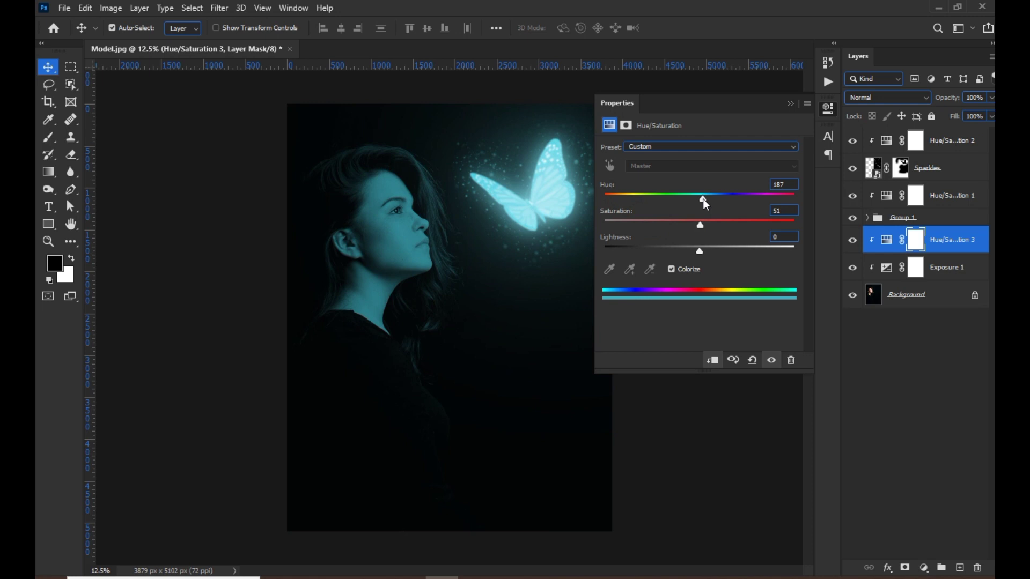
left_click(790, 104)
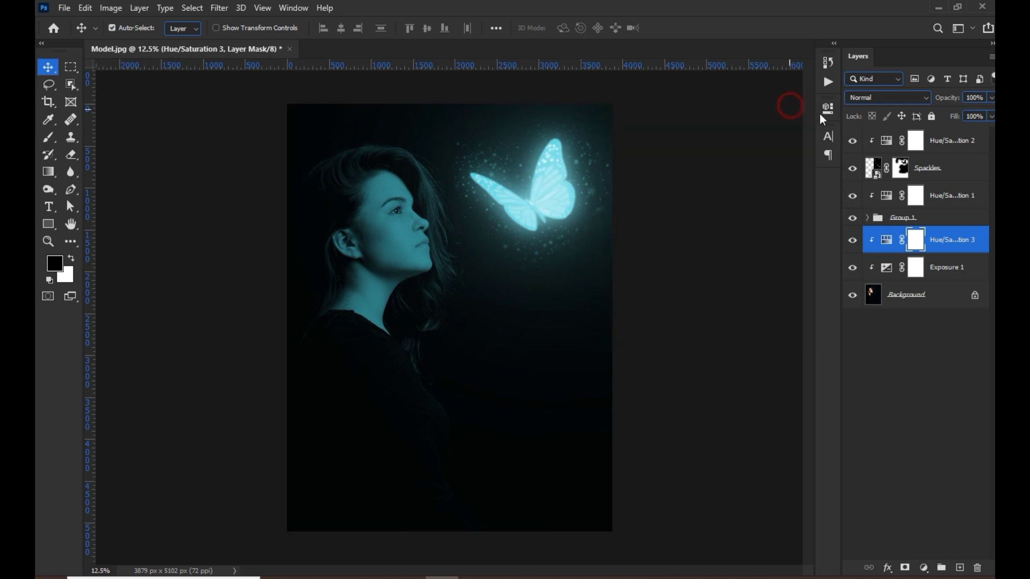
Step: Set the portrait's Hue/Saturation adjustment to Normal blending and 58% opacity, then deselect the layers
left_click(895, 98)
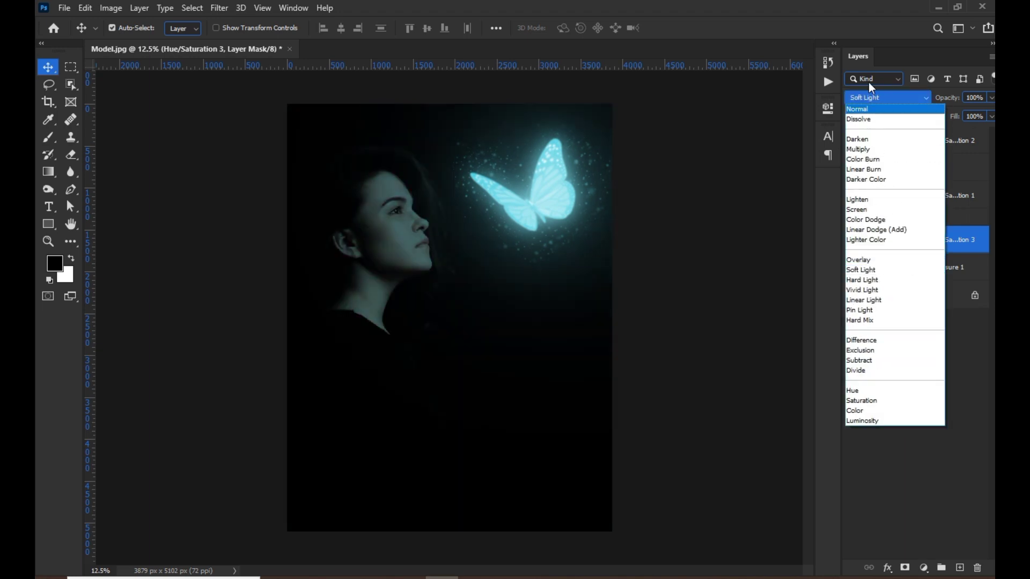
left_click(864, 109)
left_click(991, 98)
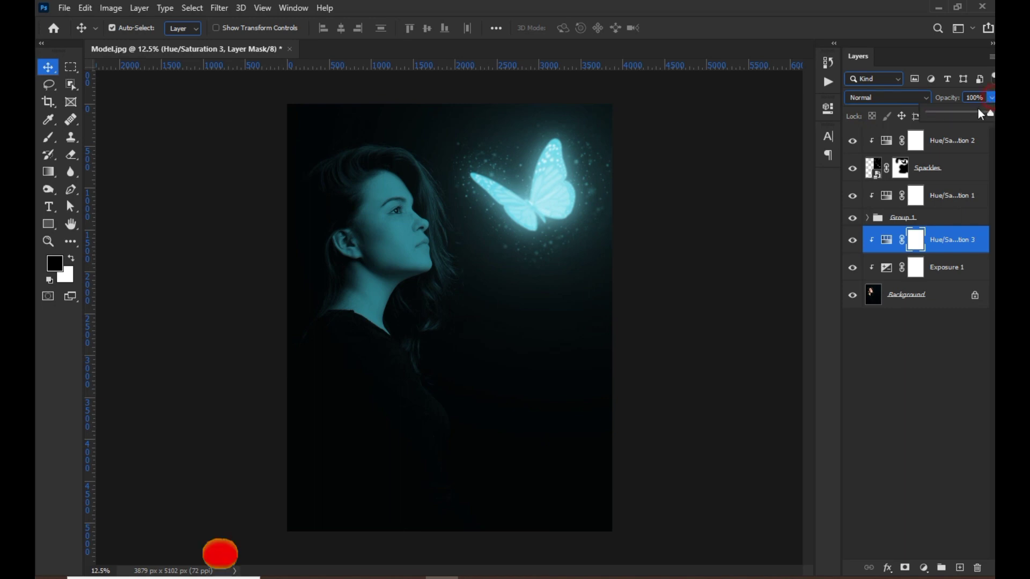
left_click_drag(992, 113, 966, 118)
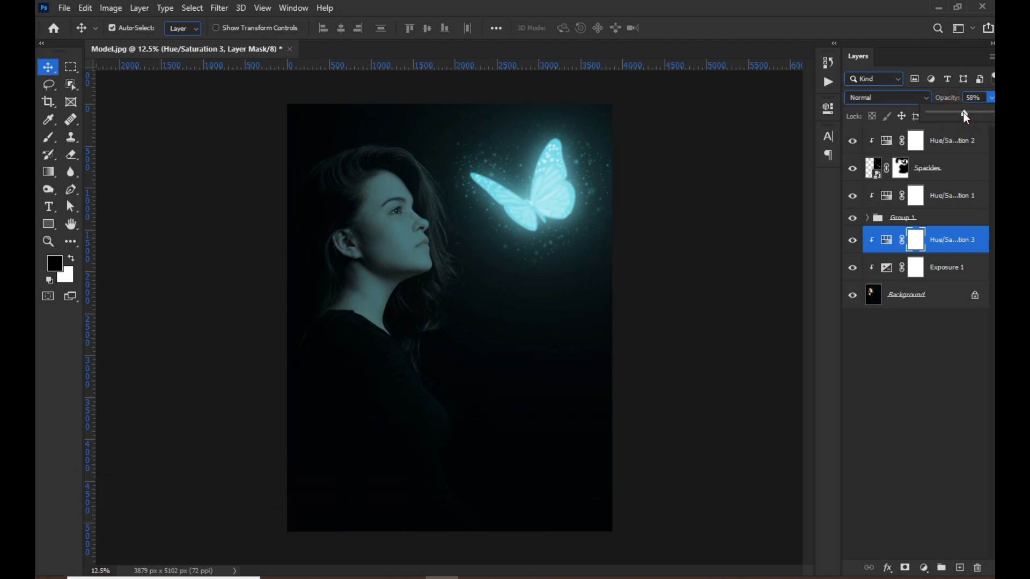
left_click(869, 420)
scroll(732, 394, "down", 1, "alt")
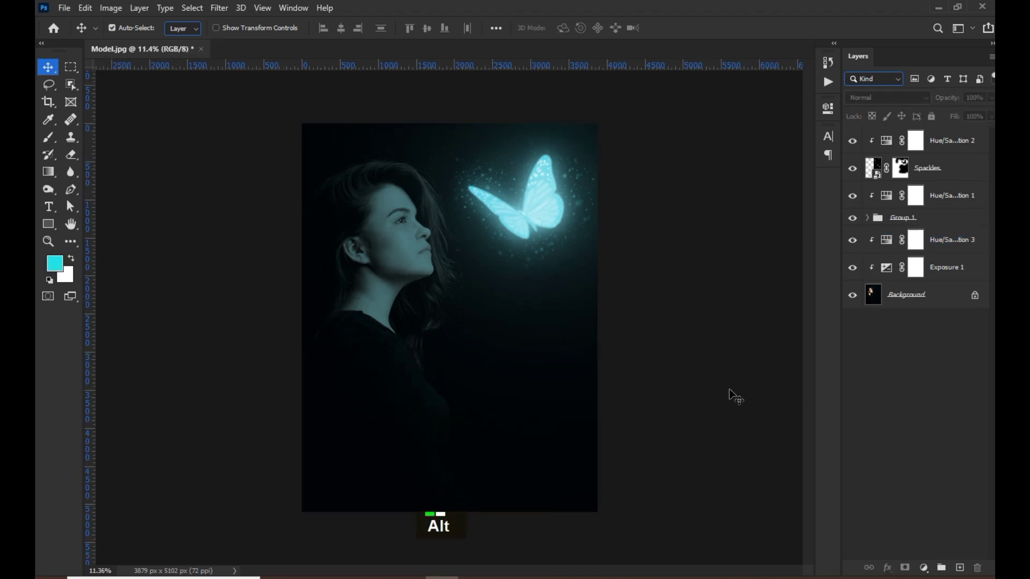